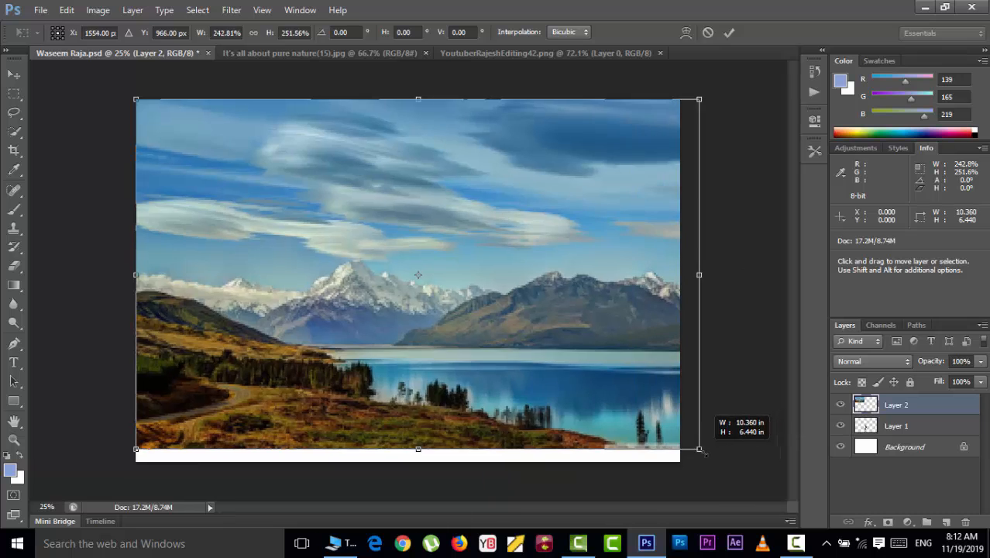
Step: Scale the landscape layer to about 254% width and 265% height so it covers the whole canvas
{"action": "left_click_drag", "start_coordinate": [513, 361], "coordinate": [502, 374]}
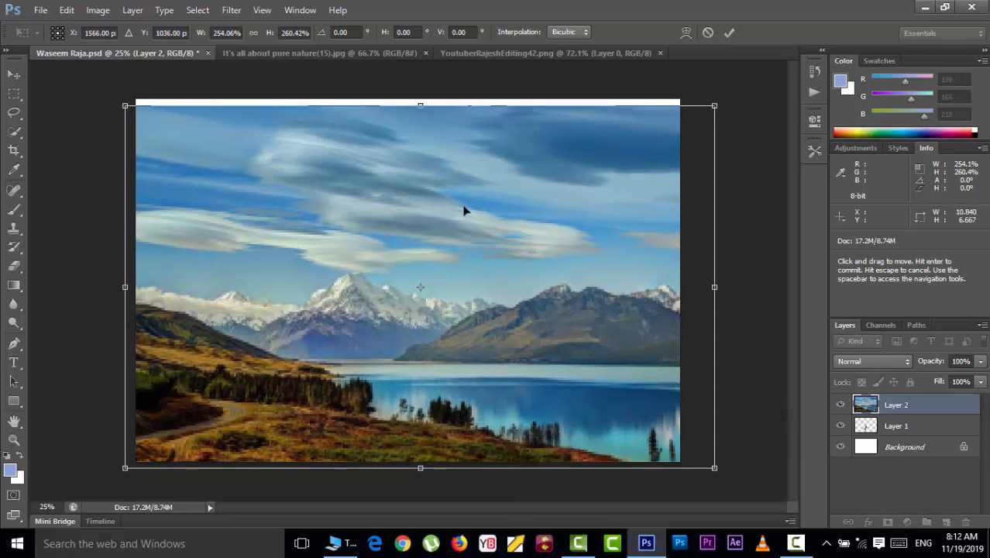
{"action": "left_click_drag", "start_coordinate": [419, 109], "coordinate": [420, 99]}
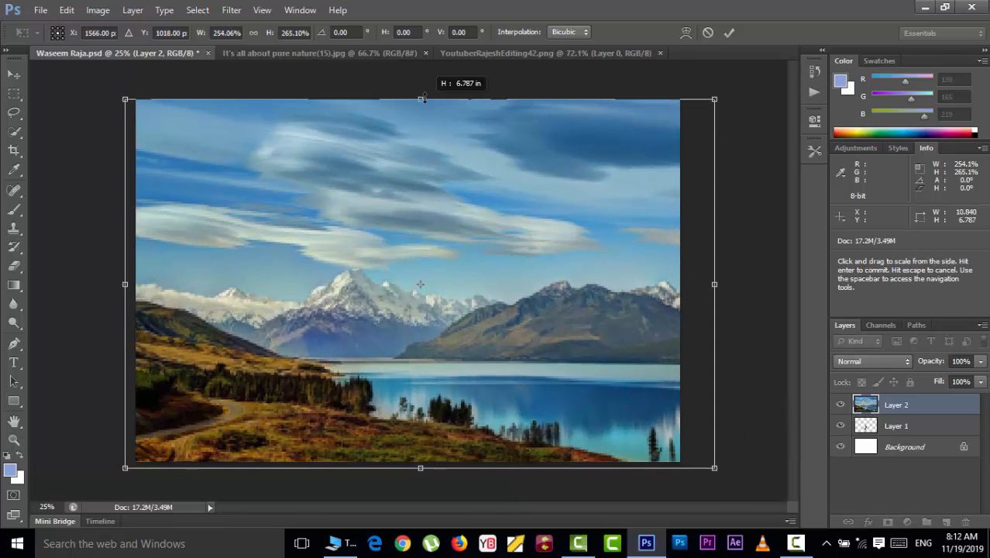
{"action": "left_click", "coordinate": [730, 32]}
{"action": "left_click", "coordinate": [738, 224]}
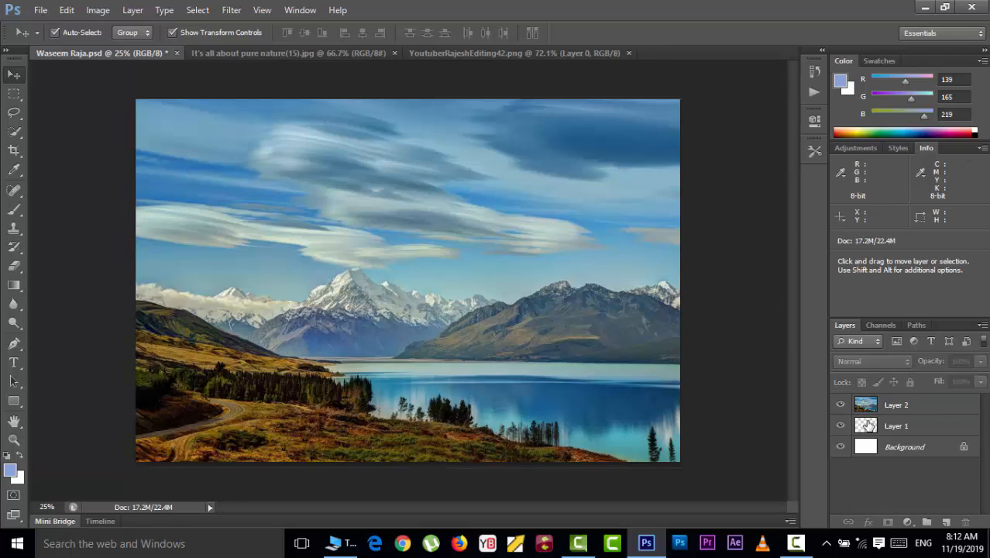
Step: Move the man's layer above the landscape and keep a hidden duplicate of it beneath the landscape layer
{"action": "left_click_drag", "start_coordinate": [907, 427], "coordinate": [893, 413]}
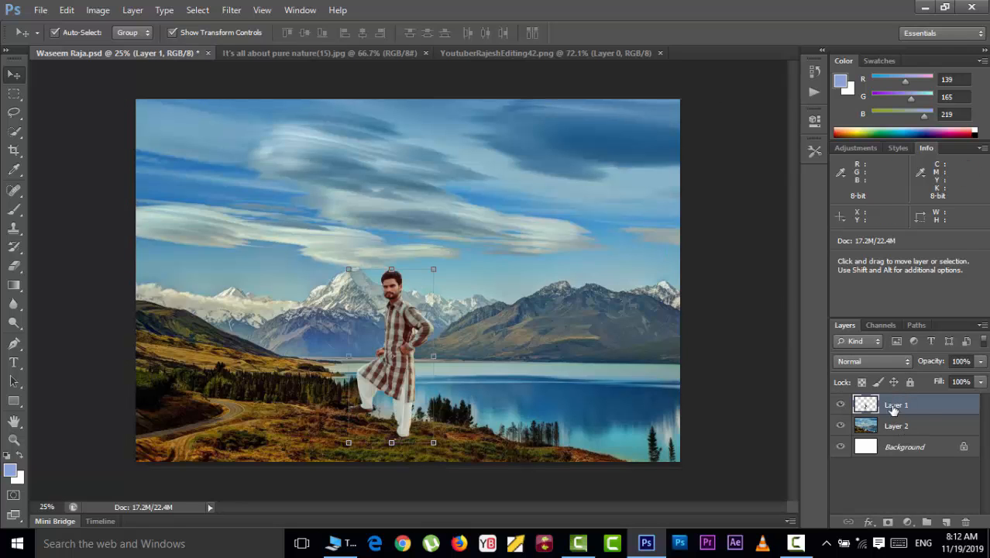
{"action": "key", "text": "ctrl+j"}
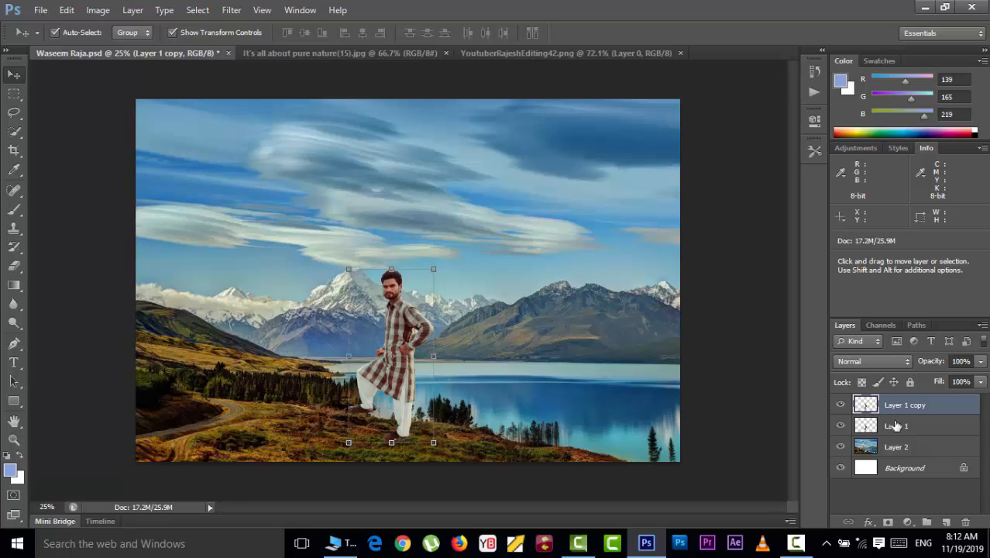
{"action": "left_click_drag", "start_coordinate": [866, 406], "coordinate": [906, 457]}
{"action": "left_click_drag", "start_coordinate": [930, 411], "coordinate": [841, 456]}
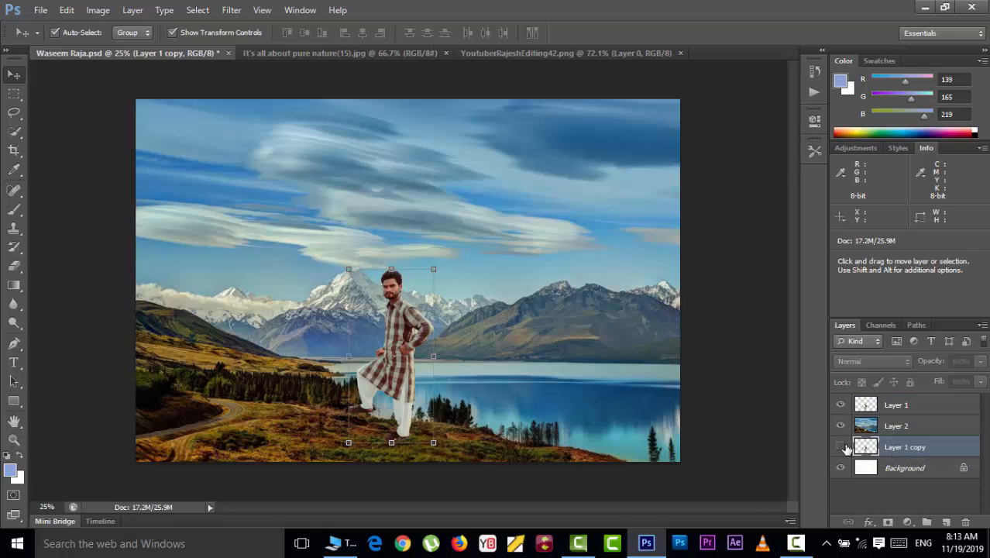
Step: Enlarge the man on Layer 1 to about 174% and shift him down so he stands on the grassy foreground
{"action": "left_click", "coordinate": [898, 424]}
{"action": "left_click", "coordinate": [899, 406]}
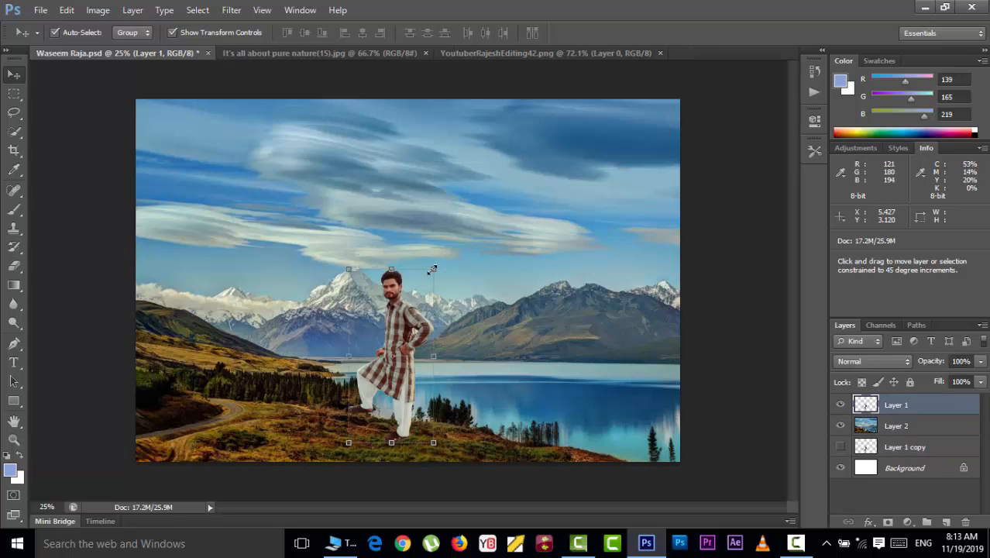
{"action": "left_click_drag", "start_coordinate": [432, 269], "coordinate": [565, 175]}
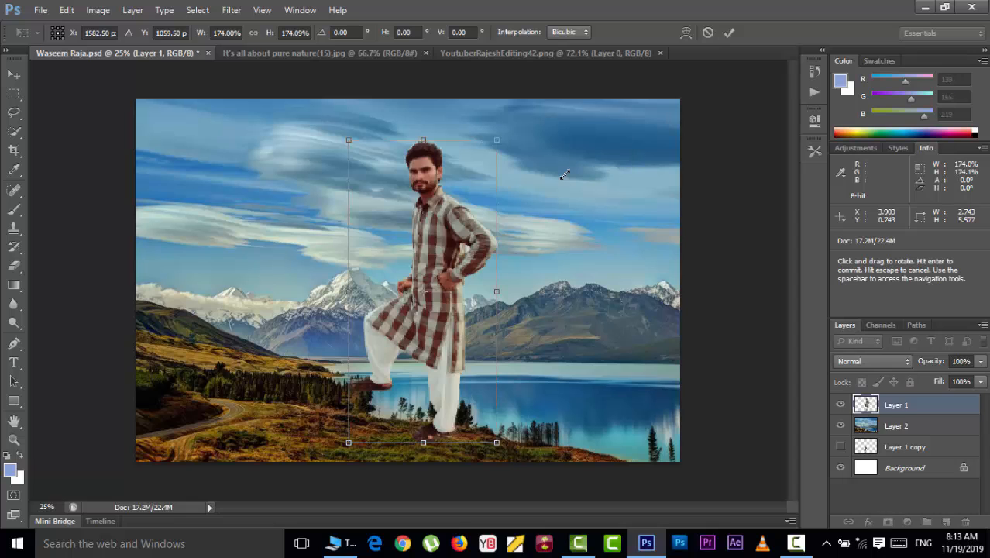
{"action": "left_click_drag", "start_coordinate": [438, 217], "coordinate": [396, 245]}
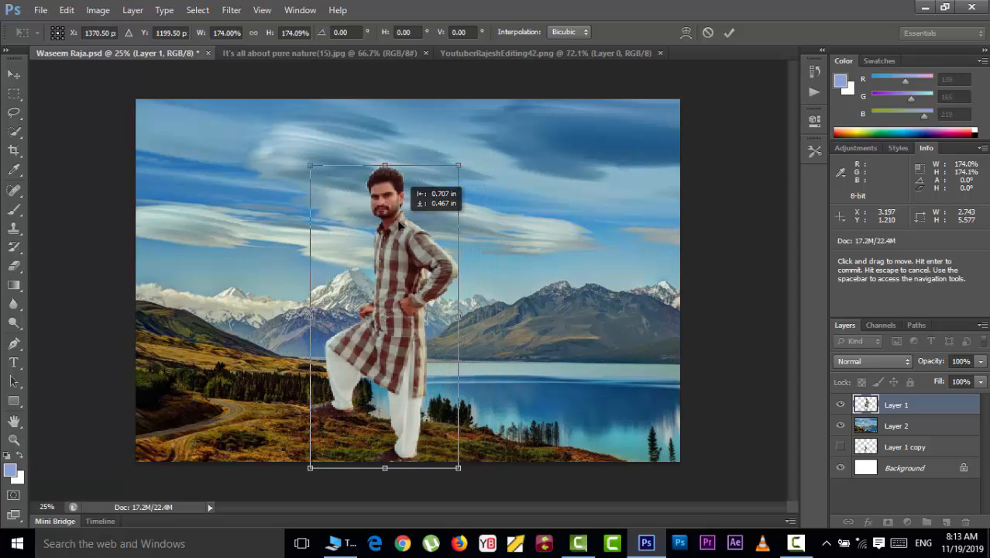
{"action": "left_click", "coordinate": [728, 33]}
{"action": "key", "text": "ctrl+t"}
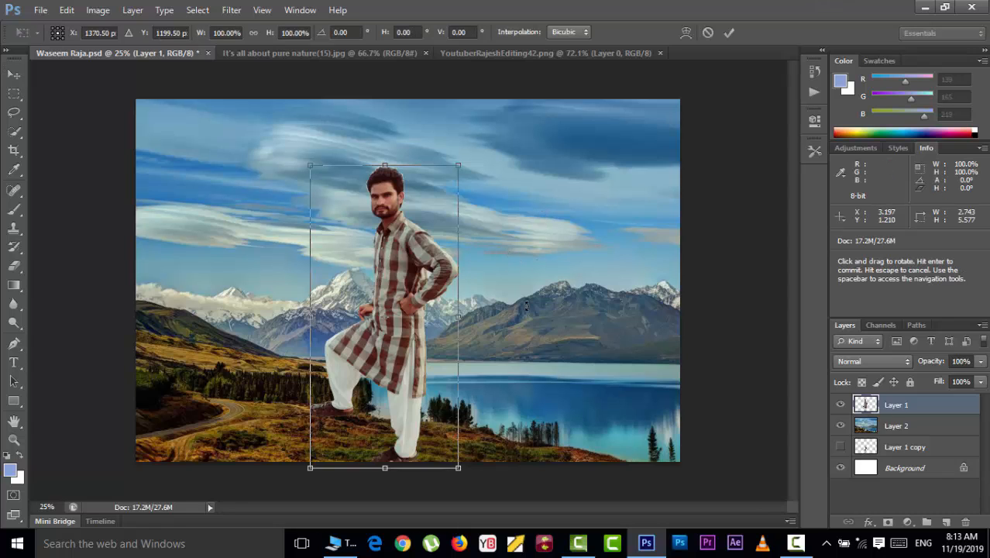
Step: In YoutuberRajeshEditing42.png, trace a closed Pen path around the long flat stone near the middle of the wall
{"action": "left_click", "coordinate": [541, 53]}
{"action": "scroll", "coordinate": [526, 280], "scroll_direction": "up", "scroll_amount": 2}
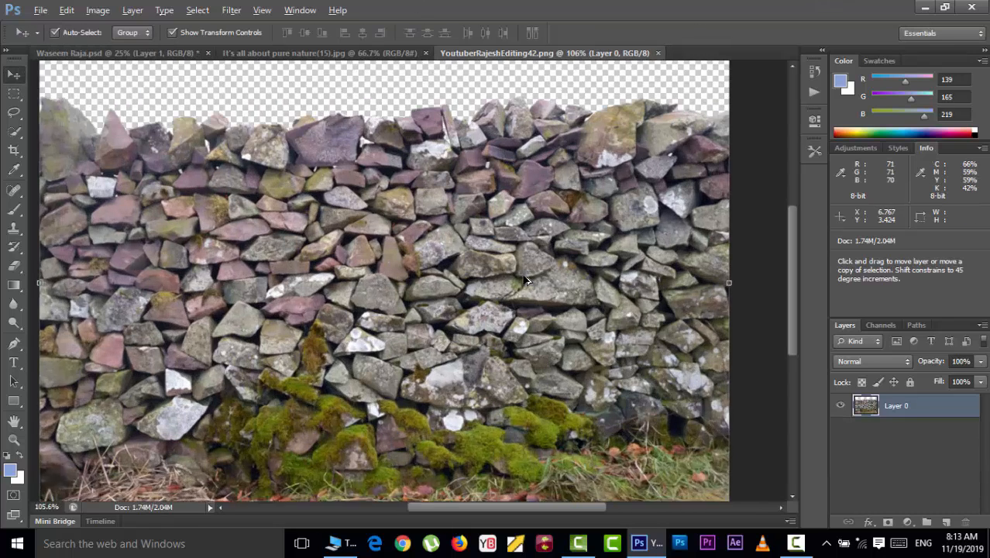
{"action": "scroll", "coordinate": [526, 281], "scroll_direction": "up", "scroll_amount": 5}
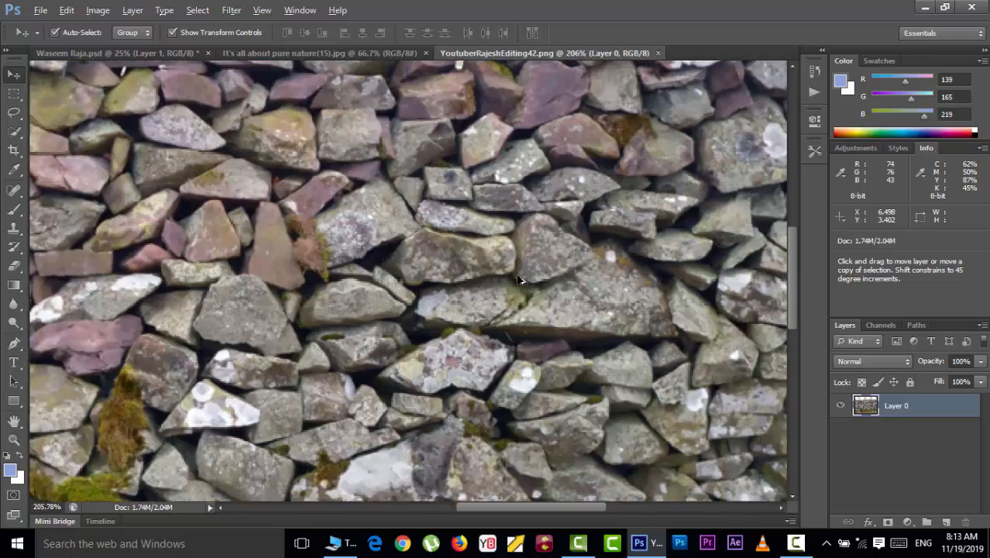
{"action": "scroll", "coordinate": [520, 281], "scroll_direction": "up", "scroll_amount": 5}
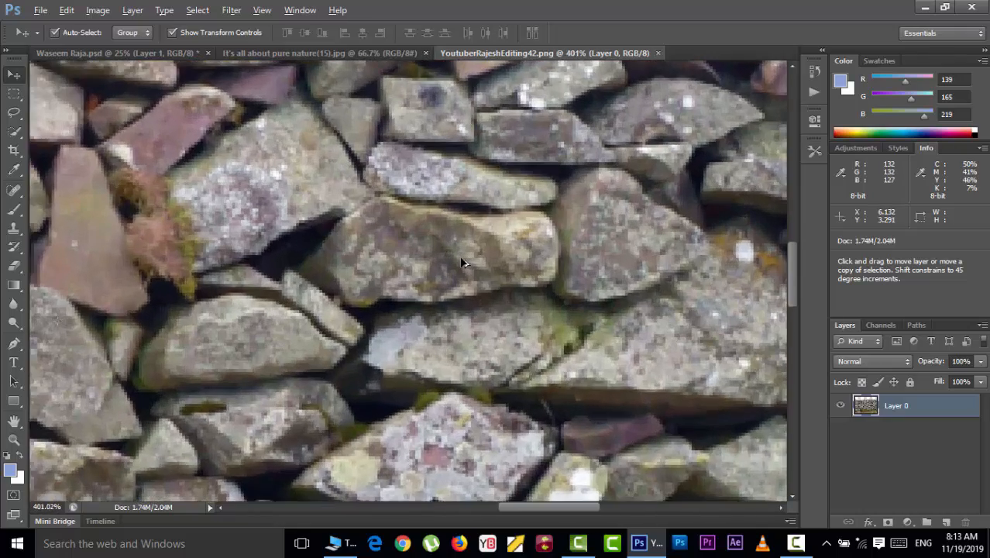
{"action": "scroll", "coordinate": [461, 261], "scroll_direction": "up", "scroll_amount": 3}
{"action": "scroll", "coordinate": [461, 262], "scroll_direction": "up", "scroll_amount": 2}
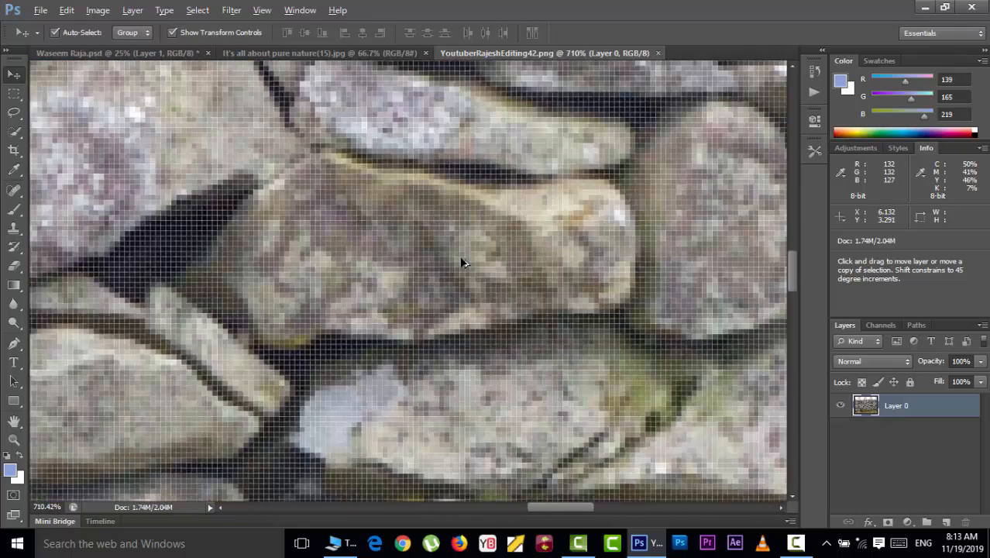
{"action": "scroll", "coordinate": [461, 262], "scroll_direction": "up", "scroll_amount": 1}
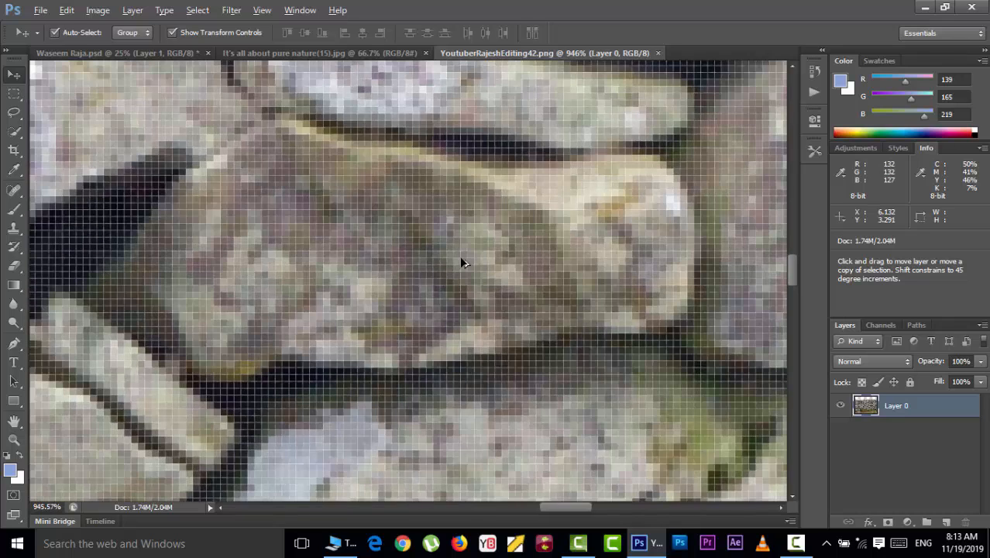
{"action": "scroll", "coordinate": [461, 262], "scroll_direction": "up", "scroll_amount": 1}
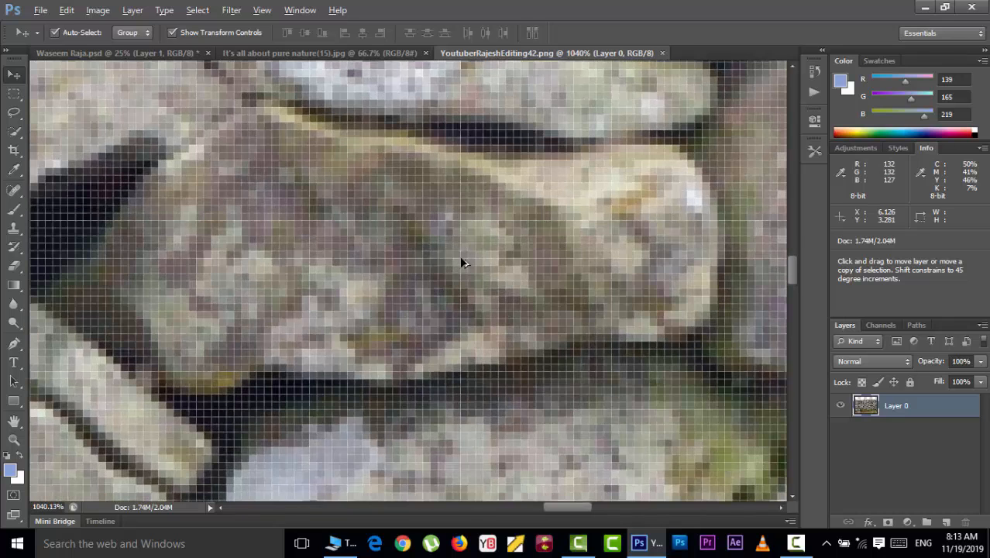
{"action": "scroll", "coordinate": [461, 259], "scroll_direction": "down", "scroll_amount": 3}
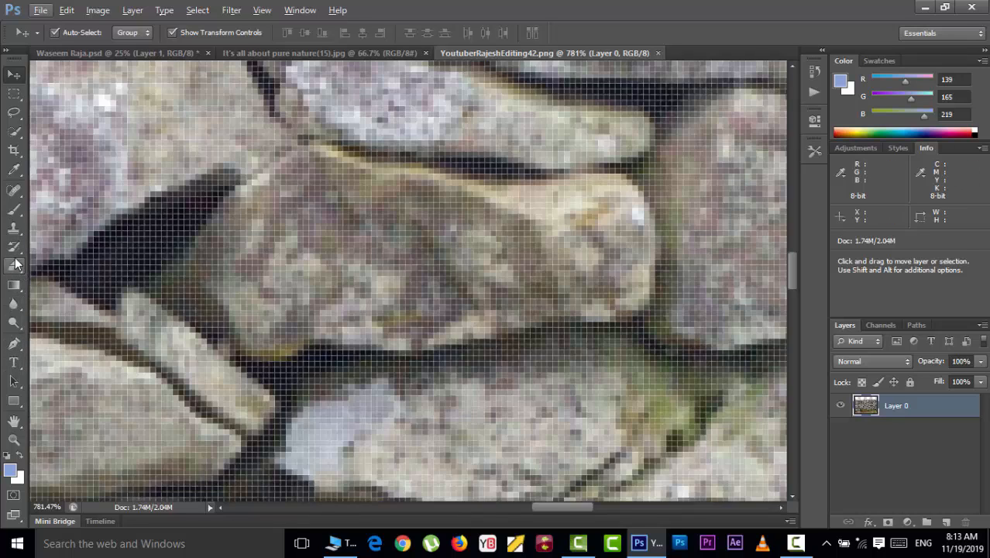
{"action": "left_click", "coordinate": [14, 344]}
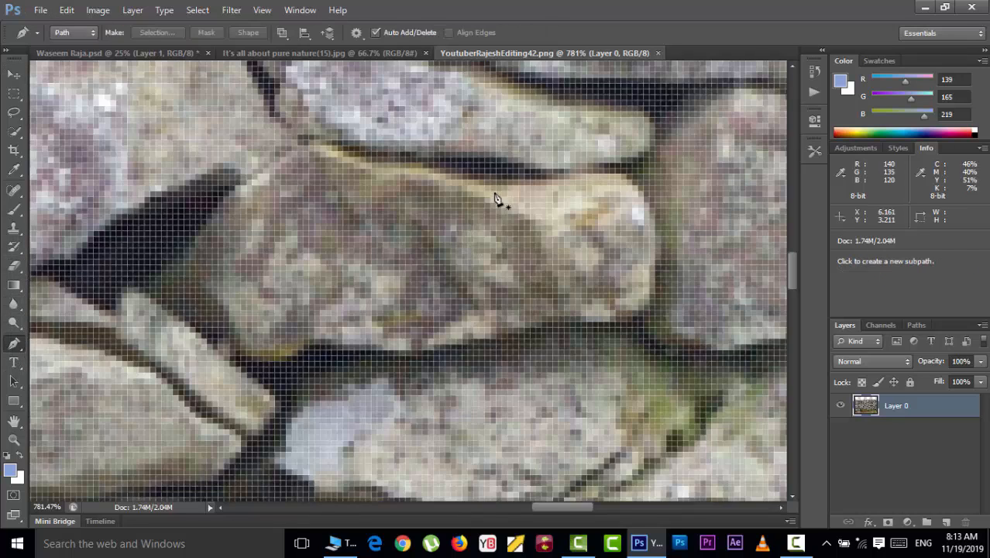
{"action": "left_click", "coordinate": [496, 199]}
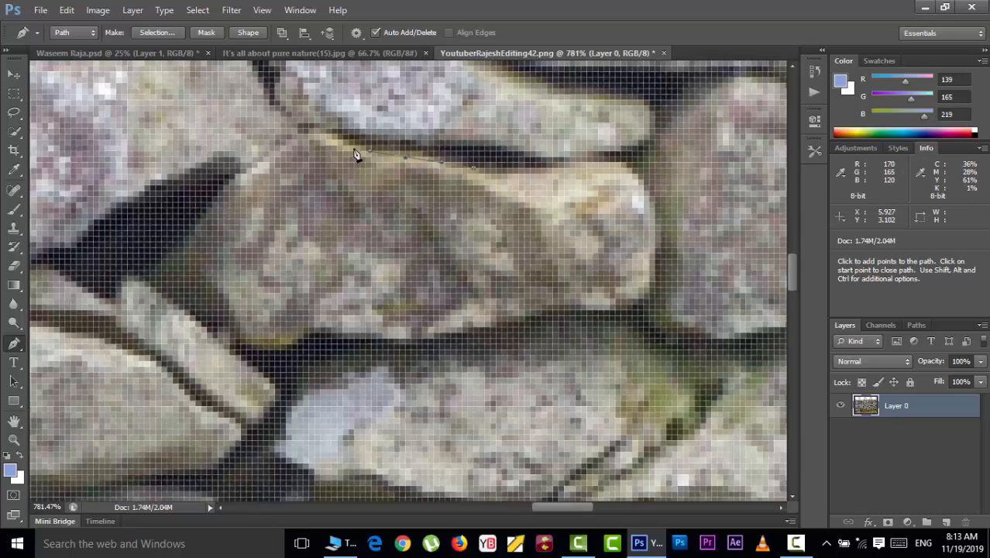
{"action": "left_click_drag", "start_coordinate": [355, 154], "coordinate": [245, 178]}
{"action": "left_click_drag", "start_coordinate": [166, 253], "coordinate": [155, 263]}
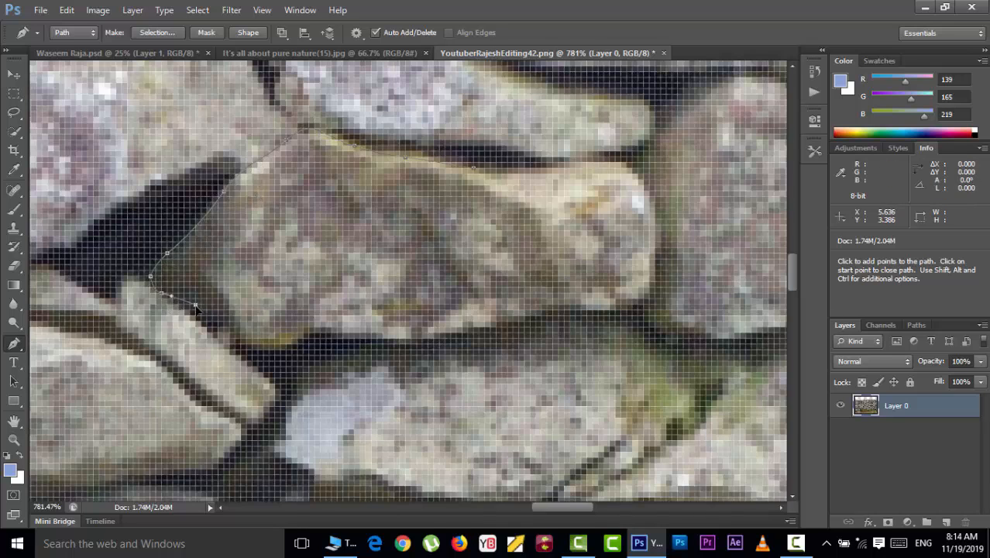
{"action": "left_click_drag", "start_coordinate": [196, 307], "coordinate": [209, 320]}
{"action": "left_click_drag", "start_coordinate": [250, 353], "coordinate": [293, 355]}
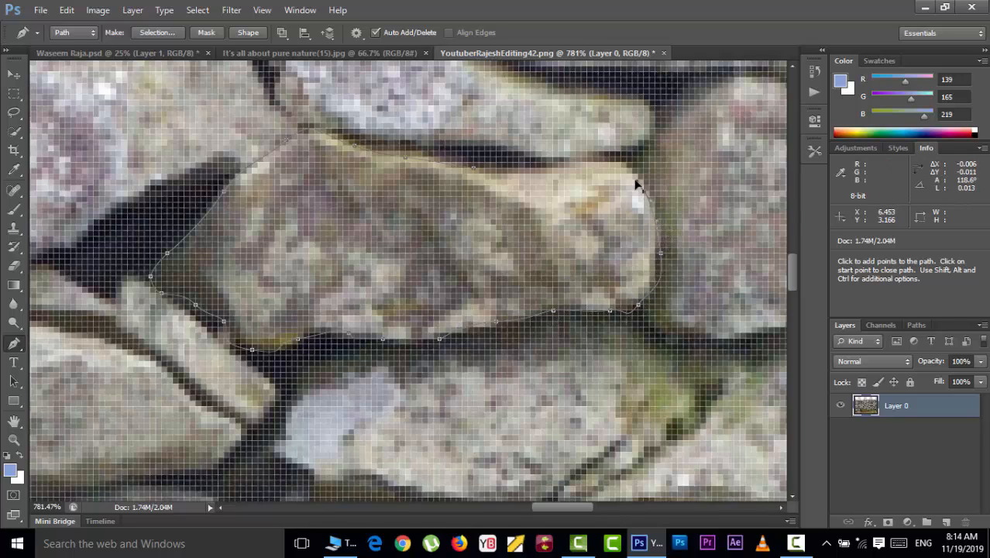
{"action": "left_click_drag", "start_coordinate": [616, 168], "coordinate": [527, 173]}
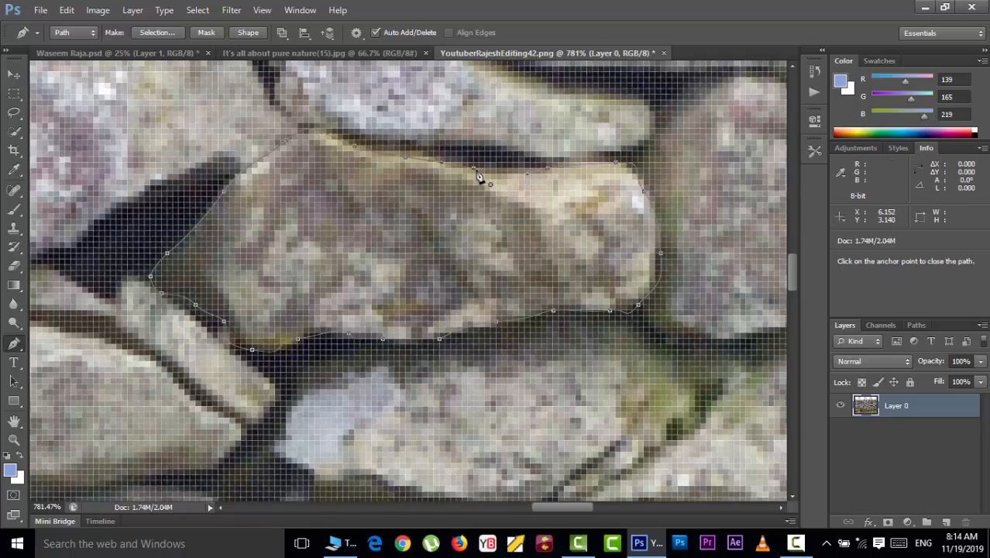
{"action": "left_click", "coordinate": [477, 172]}
Step: Convert the stone's path to a selection and move the stone into the landscape document with the man
{"action": "right_click", "coordinate": [364, 203]}
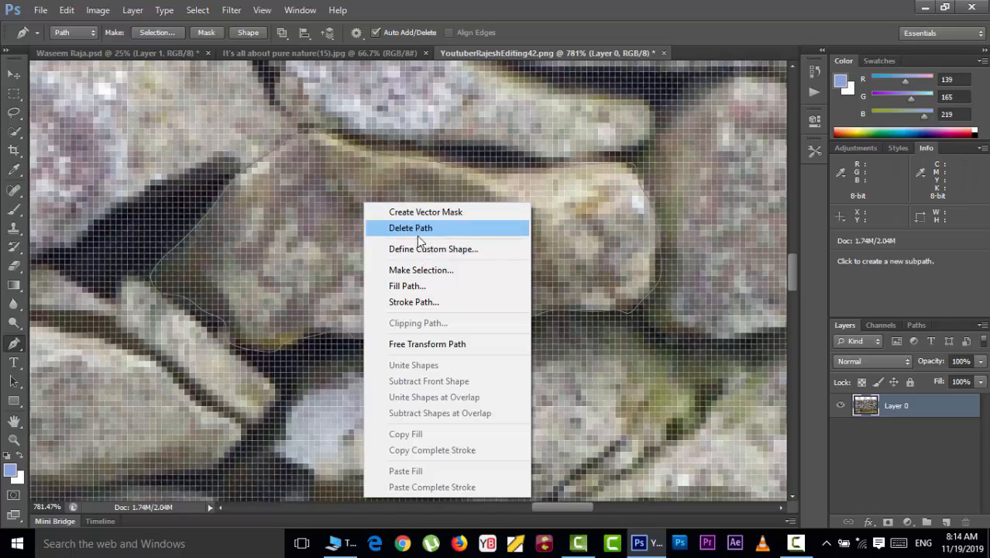
{"action": "left_click", "coordinate": [420, 271]}
{"action": "left_click", "coordinate": [571, 154]}
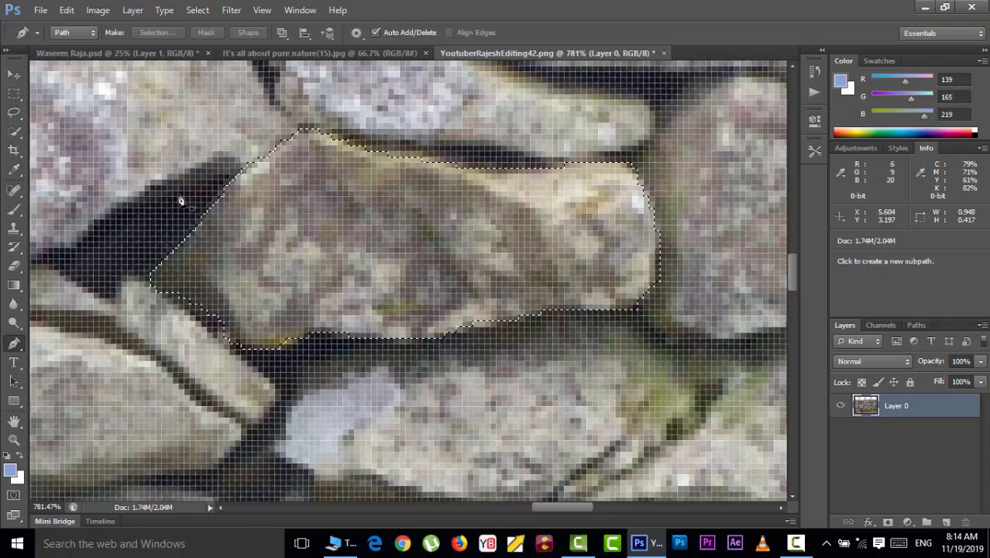
{"action": "left_click", "coordinate": [15, 76]}
{"action": "left_click_drag", "start_coordinate": [364, 232], "coordinate": [251, 317]}
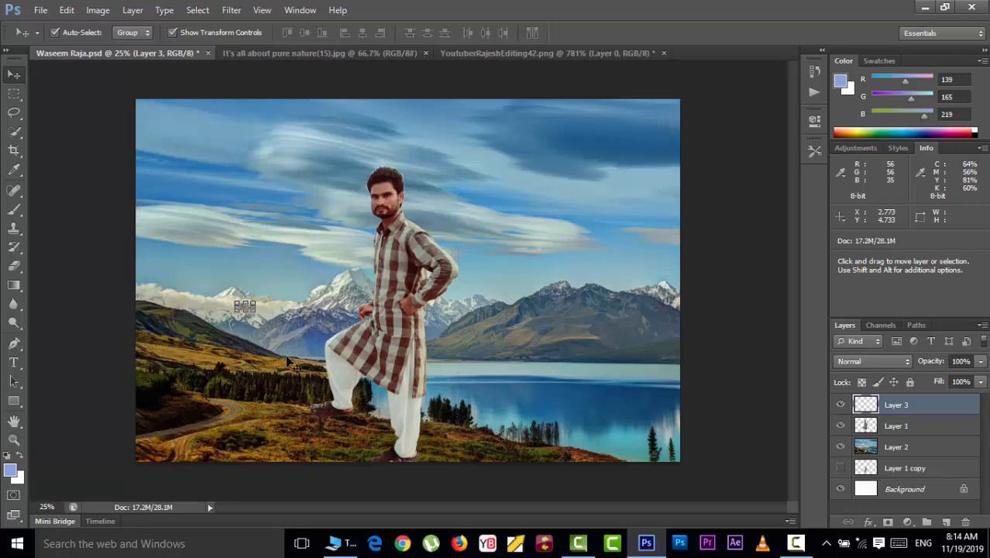
Step: Scale the stone to about 527% and place it under the man's raised foot
{"action": "key", "text": "shift"}
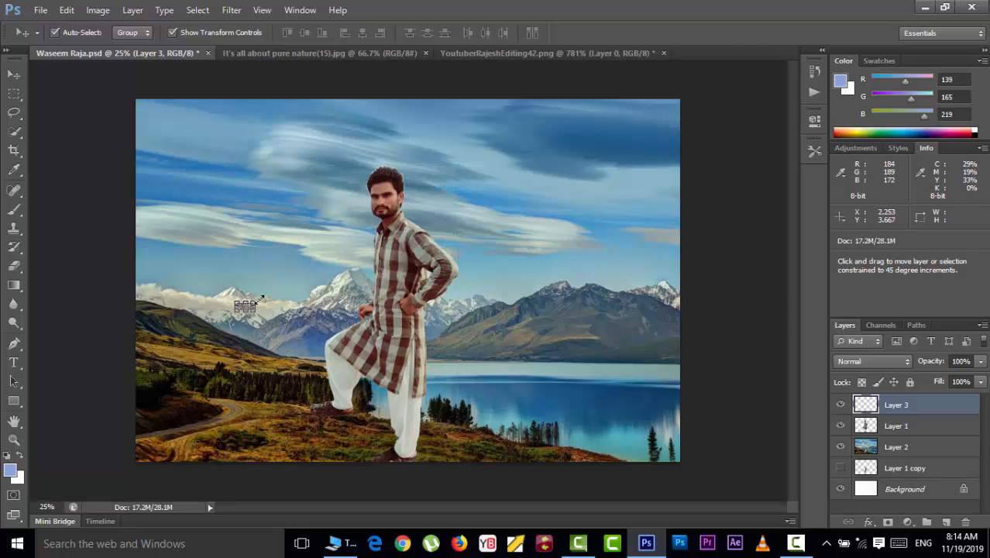
{"action": "left_click_drag", "start_coordinate": [261, 298], "coordinate": [323, 256]}
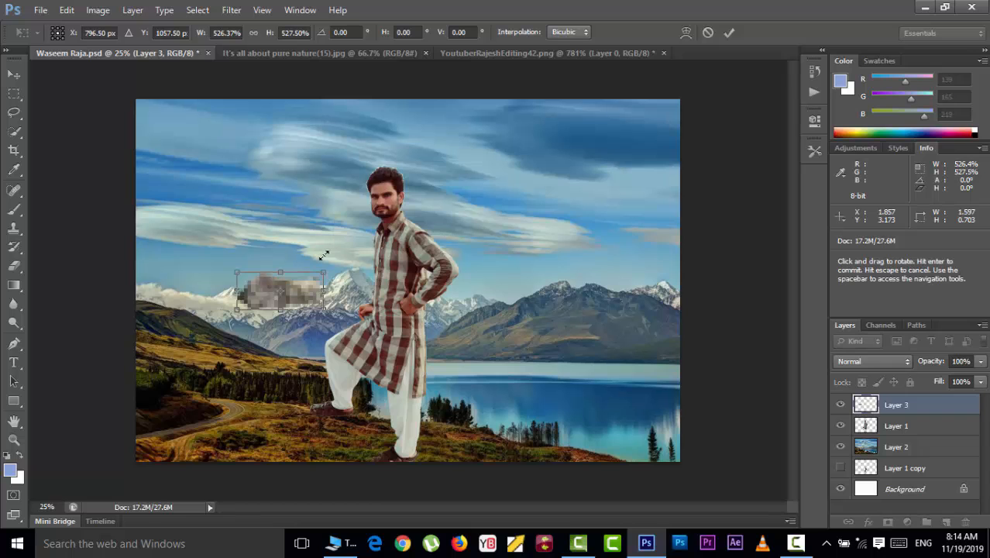
{"action": "left_click", "coordinate": [728, 32]}
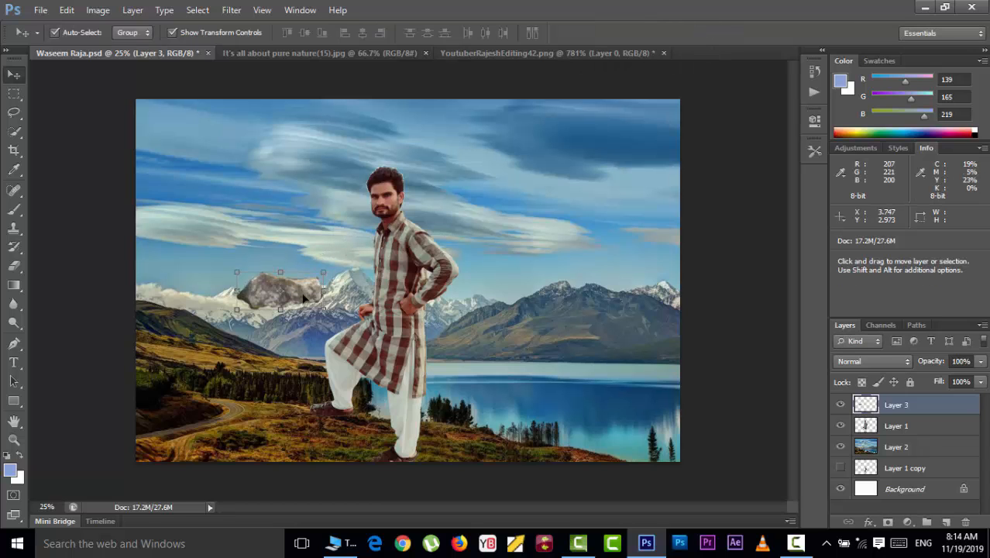
{"action": "left_click_drag", "start_coordinate": [296, 316], "coordinate": [355, 435]}
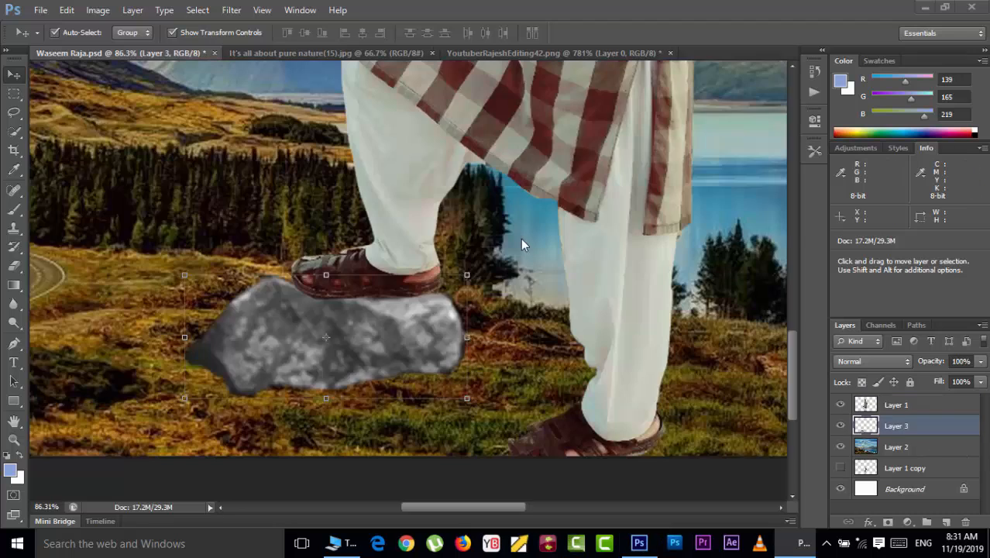
Step: Duplicate the stone layer and hide the copy as a backup
{"action": "key", "text": "ctrl+j"}
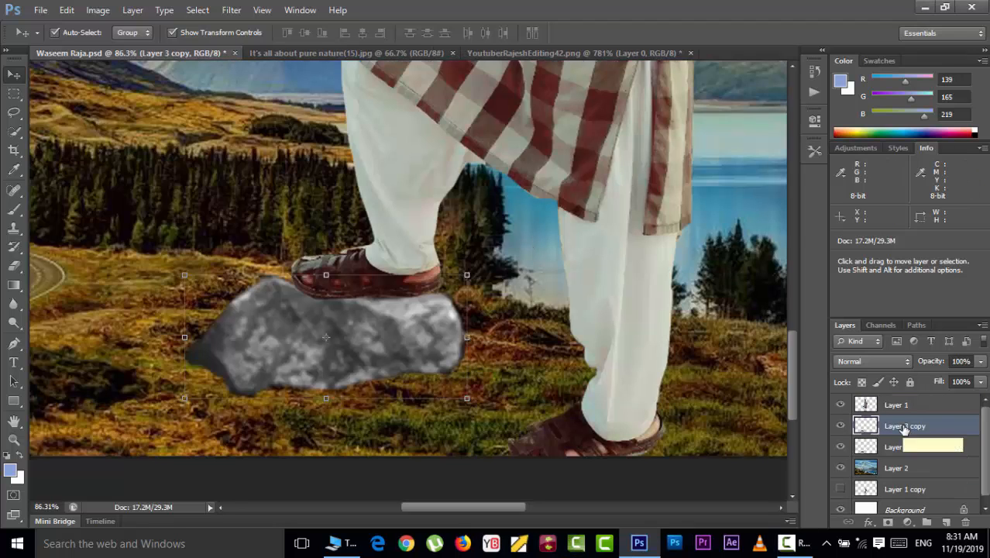
{"action": "left_click", "coordinate": [839, 426]}
Step: Soften the lower and side edges of the original stone on Layer 3 with a soft 60 px Eraser at 38% opacity
{"action": "left_click", "coordinate": [16, 268]}
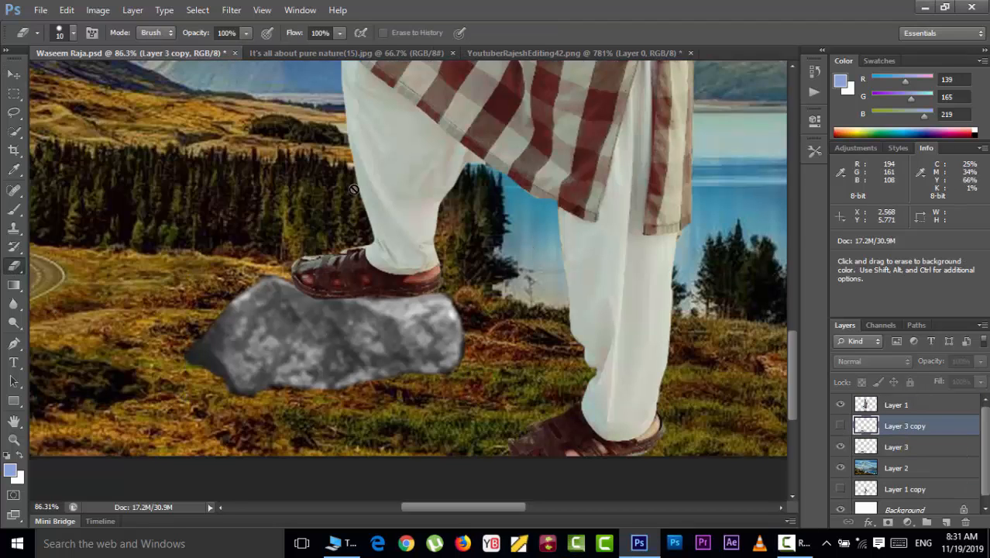
{"action": "left_click", "coordinate": [896, 447]}
{"action": "left_click", "coordinate": [68, 36]}
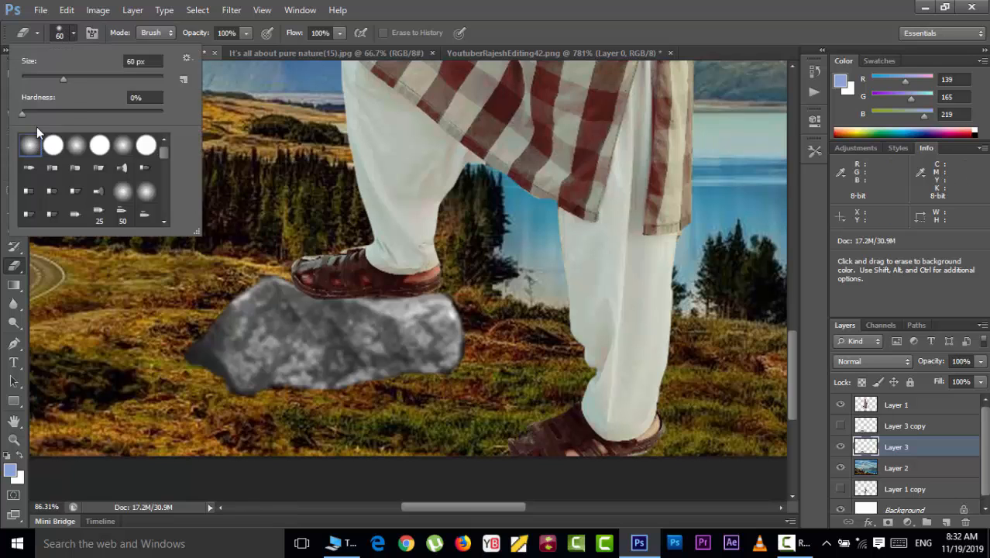
{"action": "left_click", "coordinate": [246, 33]}
{"action": "left_click_drag", "start_coordinate": [247, 50], "coordinate": [203, 50]}
{"action": "left_click", "coordinate": [302, 401]}
{"action": "mouse_move", "coordinate": [272, 395]}
{"action": "left_mouse_down"}
{"action": "mouse_move", "coordinate": [452, 380]}
{"action": "mouse_move", "coordinate": [312, 388]}
{"action": "left_mouse_up"}
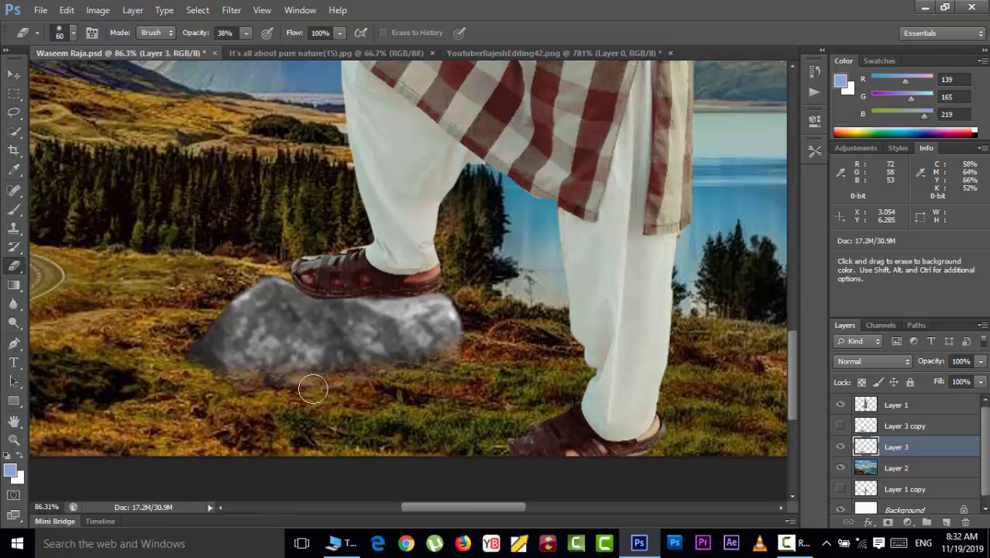
{"action": "mouse_move", "coordinate": [470, 359]}
{"action": "left_mouse_down"}
{"action": "mouse_move", "coordinate": [227, 387]}
{"action": "mouse_move", "coordinate": [314, 391]}
{"action": "mouse_move", "coordinate": [218, 375]}
{"action": "mouse_move", "coordinate": [295, 379]}
{"action": "left_mouse_up"}
{"action": "mouse_move", "coordinate": [193, 306]}
{"action": "left_mouse_down"}
{"action": "mouse_move", "coordinate": [275, 268]}
{"action": "mouse_move", "coordinate": [242, 279]}
{"action": "mouse_move", "coordinate": [197, 324]}
{"action": "left_mouse_up"}
{"action": "mouse_move", "coordinate": [466, 291]}
{"action": "left_mouse_down"}
{"action": "mouse_move", "coordinate": [457, 298]}
{"action": "mouse_move", "coordinate": [469, 343]}
{"action": "mouse_move", "coordinate": [417, 370]}
{"action": "left_mouse_up"}
Step: Trim the stone's lower edge with a hard round 60 px Eraser at 100% opacity
{"action": "left_click", "coordinate": [74, 33]}
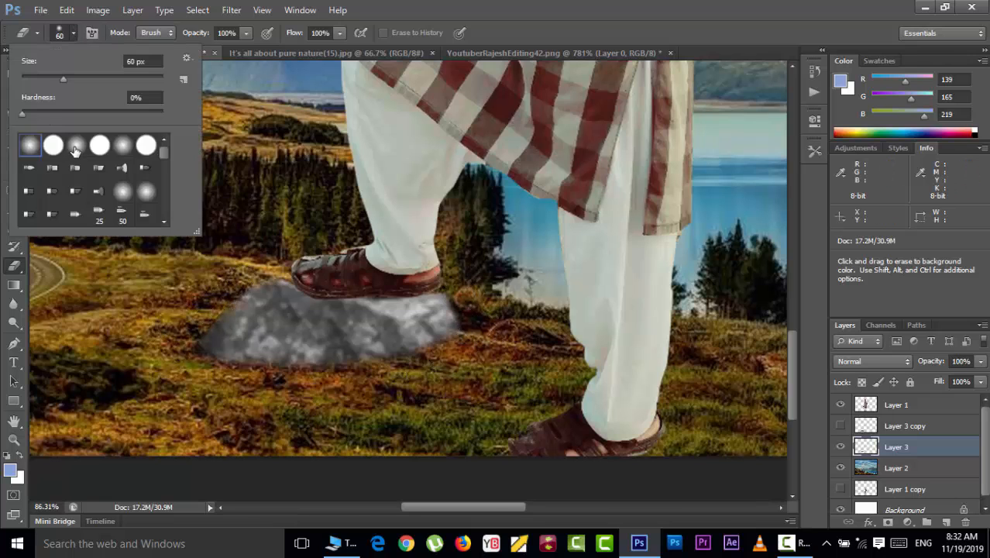
{"action": "left_click", "coordinate": [54, 145]}
{"action": "mouse_move", "coordinate": [474, 331]}
{"action": "left_mouse_down"}
{"action": "mouse_move", "coordinate": [396, 366]}
{"action": "mouse_move", "coordinate": [228, 383]}
{"action": "left_mouse_up"}
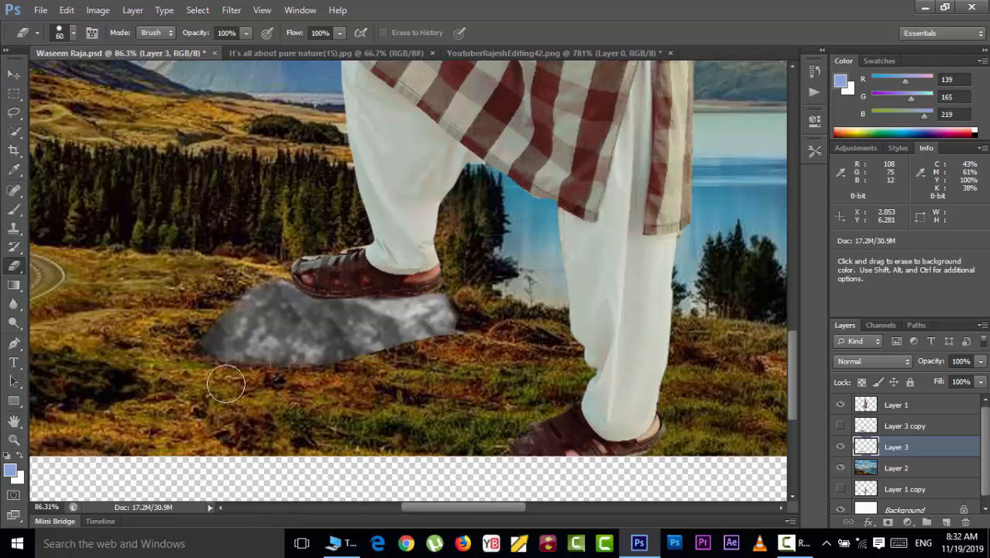
{"action": "left_click", "coordinate": [73, 34]}
{"action": "key", "text": "Escape"}
{"action": "key", "text": "v"}
{"action": "key", "text": "ctrl+0"}
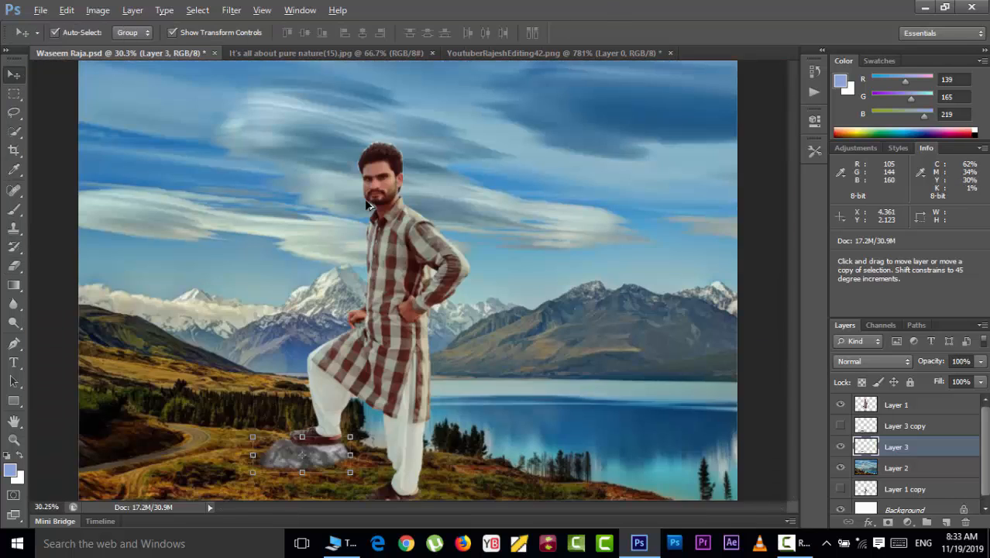
{"action": "scroll", "coordinate": [366, 200], "scroll_direction": "up", "scroll_amount": 14}
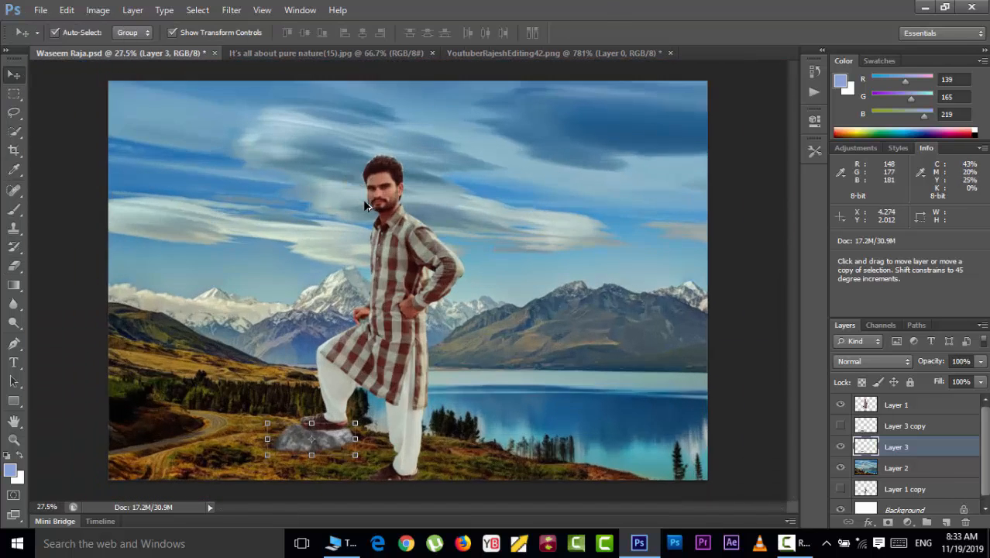
Step: Erase the white fringe around the top and sides of the man's hair on Layer 1 with a 60 px Eraser
{"action": "scroll", "coordinate": [459, 127], "scroll_direction": "up", "scroll_amount": 6}
{"action": "key", "text": "e"}
{"action": "key", "text": "alt+bracketright"}
{"action": "key", "text": "alt+bracketright"}
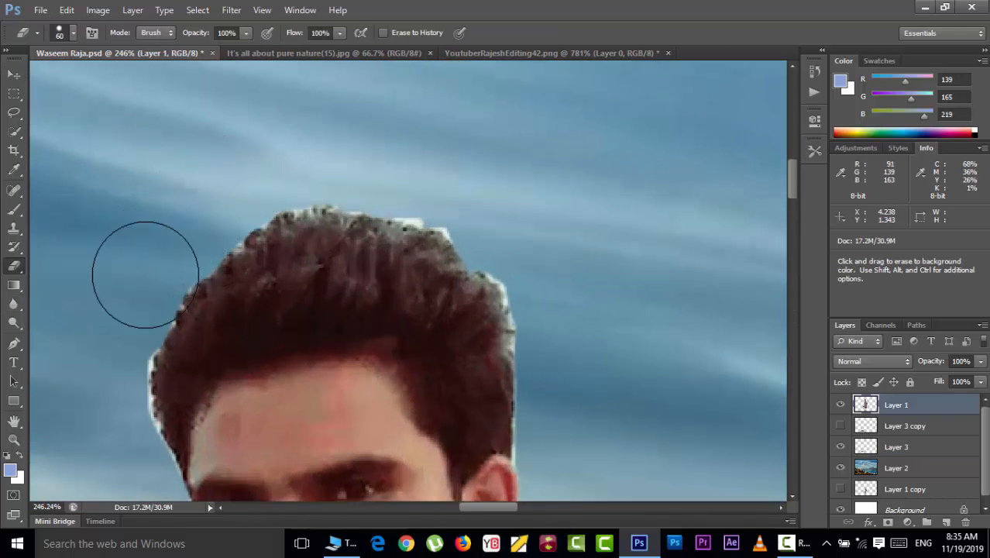
{"action": "mouse_move", "coordinate": [104, 342]}
{"action": "left_mouse_down"}
{"action": "mouse_move", "coordinate": [99, 405]}
{"action": "mouse_move", "coordinate": [123, 470]}
{"action": "left_mouse_up"}
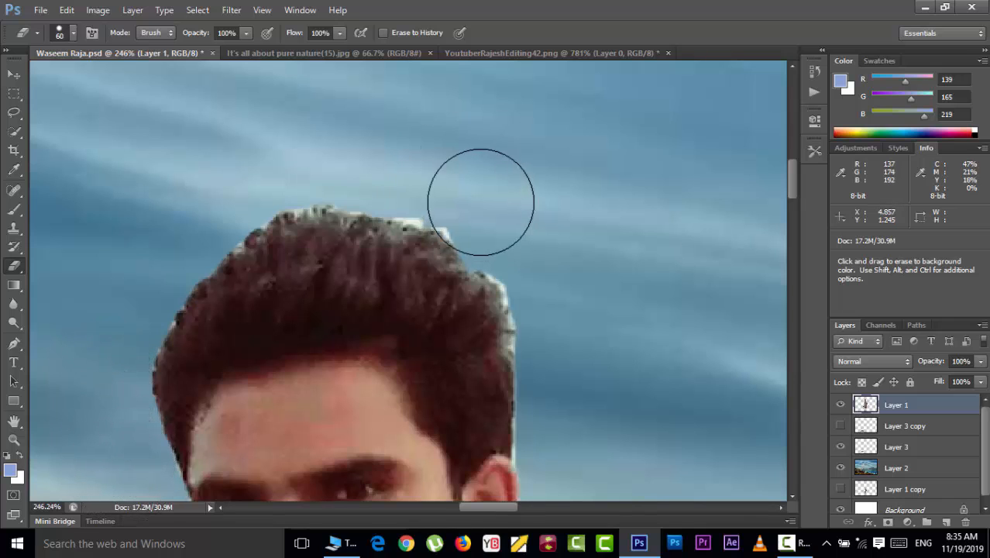
{"action": "mouse_move", "coordinate": [480, 201]}
{"action": "left_mouse_down"}
{"action": "mouse_move", "coordinate": [372, 162]}
{"action": "mouse_move", "coordinate": [285, 164]}
{"action": "mouse_move", "coordinate": [223, 194]}
{"action": "left_mouse_up"}
{"action": "left_click_drag", "start_coordinate": [539, 246], "coordinate": [560, 349]}
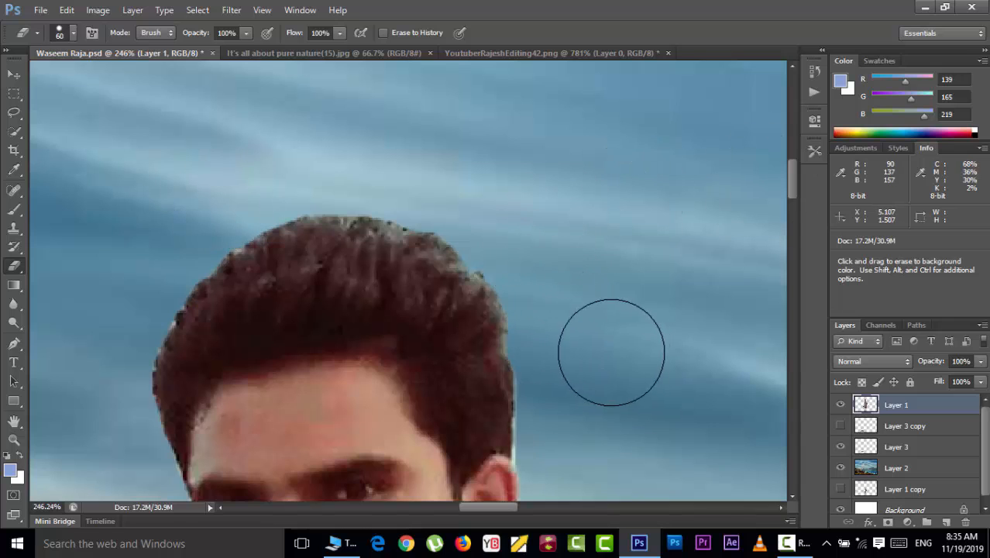
Step: Clean the remaining light fringe around the man's hair, ear and neck with a 15 px Eraser
{"action": "key", "text": "bracketleft"}
{"action": "key", "text": "bracketleft"}
{"action": "key", "text": "bracketleft"}
{"action": "key", "text": "bracketleft"}
{"action": "key", "text": "bracketleft"}
{"action": "key", "text": "bracketleft"}
{"action": "key", "text": "bracketleft"}
{"action": "key", "text": "bracketleft"}
{"action": "left_click_drag", "start_coordinate": [227, 245], "coordinate": [218, 250]}
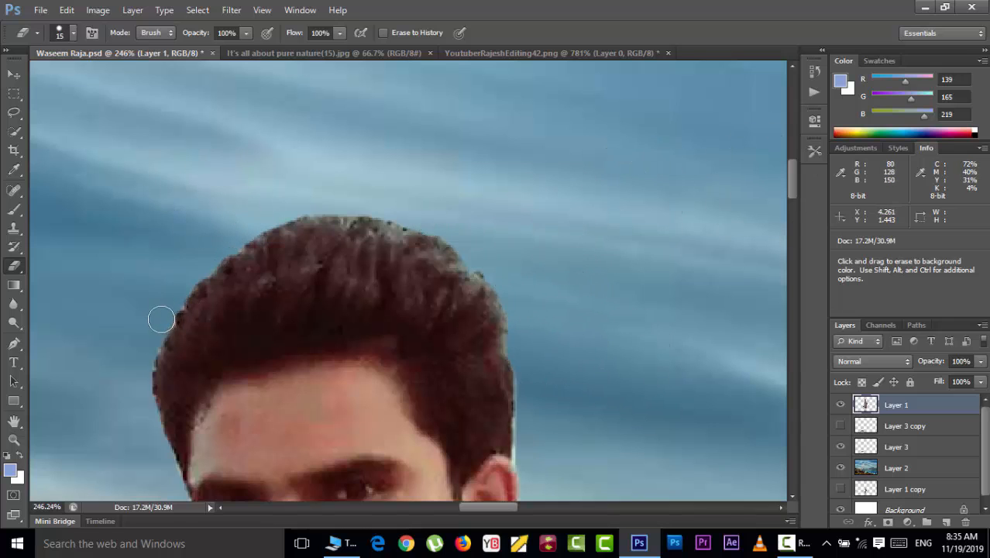
{"action": "scroll", "coordinate": [528, 372], "scroll_direction": "down", "scroll_amount": 3}
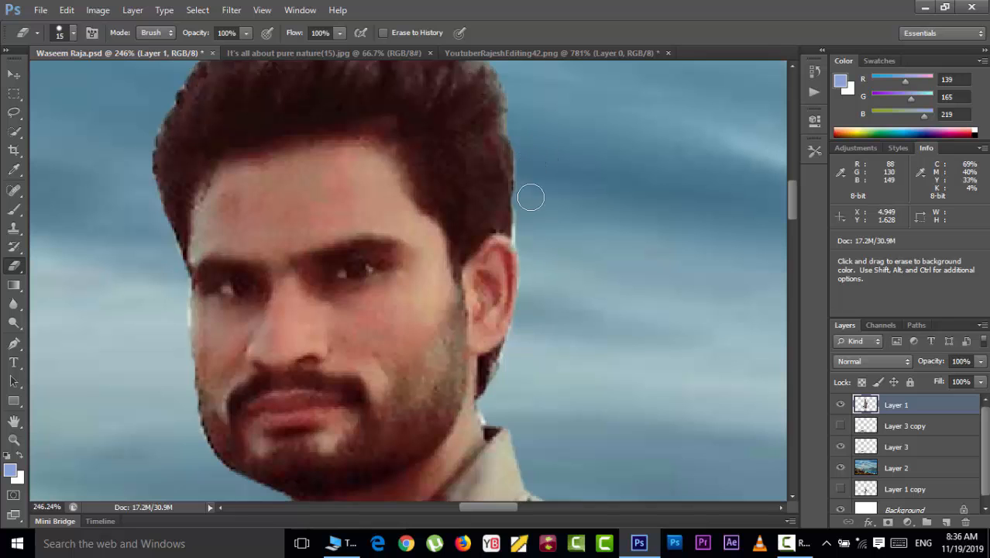
{"action": "mouse_move", "coordinate": [534, 281]}
{"action": "left_mouse_down"}
{"action": "mouse_move", "coordinate": [524, 340]}
{"action": "mouse_move", "coordinate": [520, 329]}
{"action": "mouse_move", "coordinate": [487, 408]}
{"action": "left_mouse_up"}
{"action": "scroll", "coordinate": [466, 347], "scroll_direction": "down", "scroll_amount": 6}
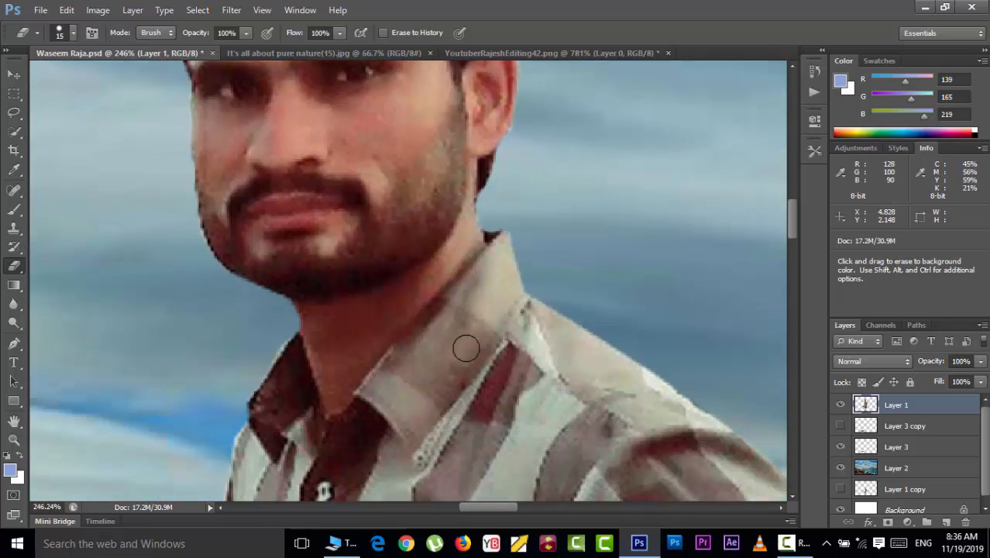
{"action": "scroll", "coordinate": [467, 347], "scroll_direction": "down", "scroll_amount": 5}
Step: Move the man on Layer 1 slightly down so his raised foot sits on the stone
{"action": "key", "text": "ctrl+0"}
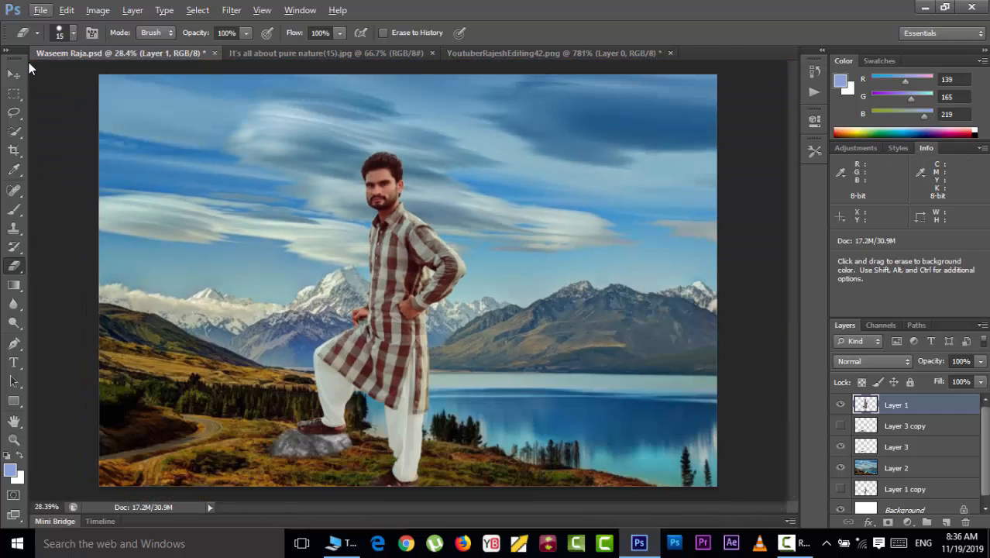
{"action": "key", "text": "v"}
{"action": "left_click_drag", "start_coordinate": [373, 348], "coordinate": [407, 365]}
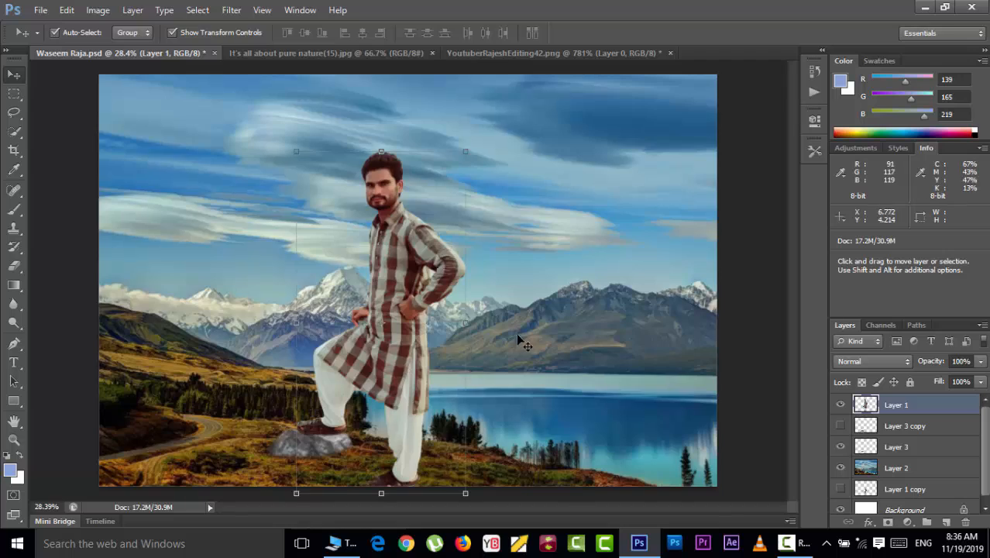
{"action": "scroll", "coordinate": [325, 412], "scroll_direction": "up", "scroll_amount": 5}
{"action": "left_click_drag", "start_coordinate": [397, 281], "coordinate": [398, 290]}
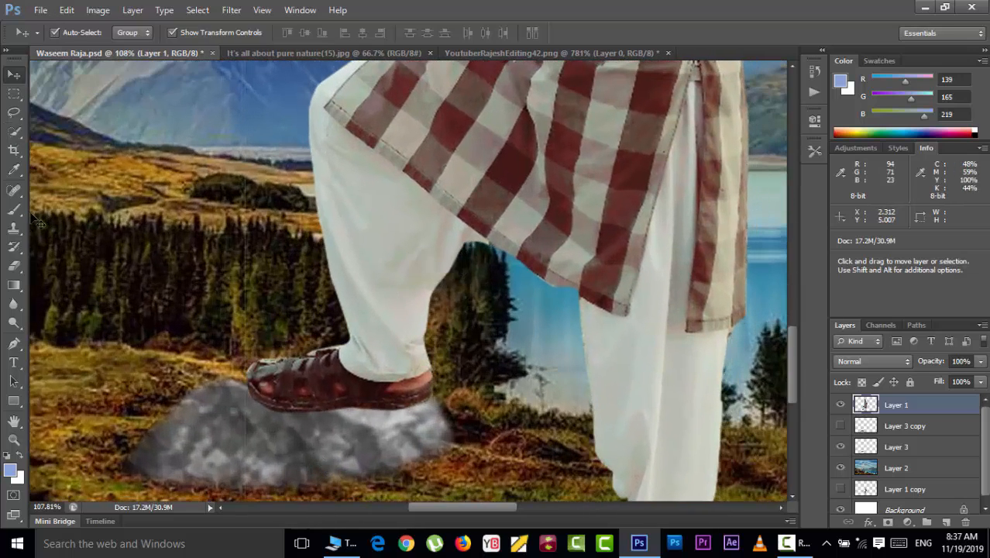
{"action": "left_click", "coordinate": [14, 266]}
{"action": "key", "text": "bracketright"}
{"action": "key", "text": "bracketright"}
{"action": "key", "text": "bracketright"}
{"action": "key", "text": "bracketright"}
{"action": "key", "text": "bracketright"}
{"action": "key", "text": "bracketright"}
{"action": "key", "text": "bracketright"}
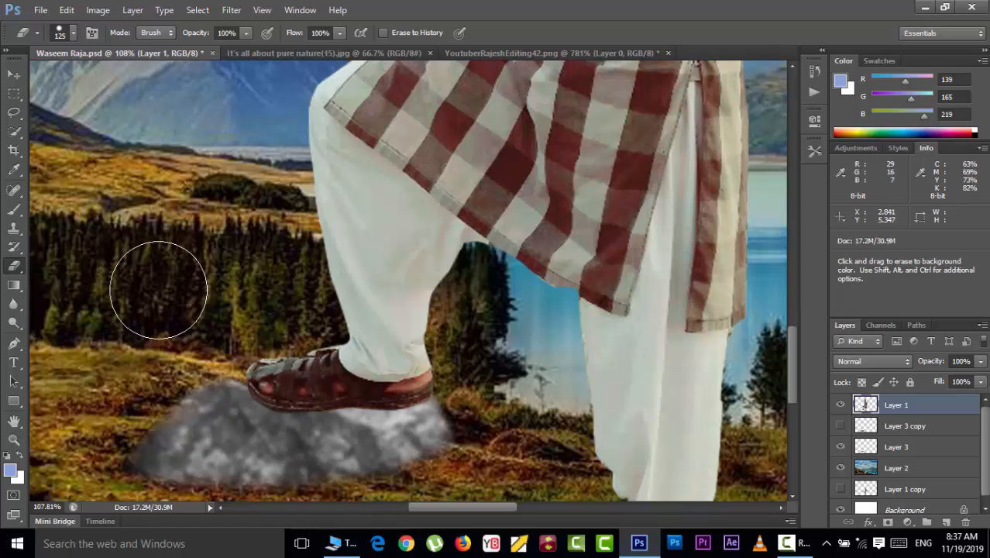
{"action": "left_click", "coordinate": [9, 75]}
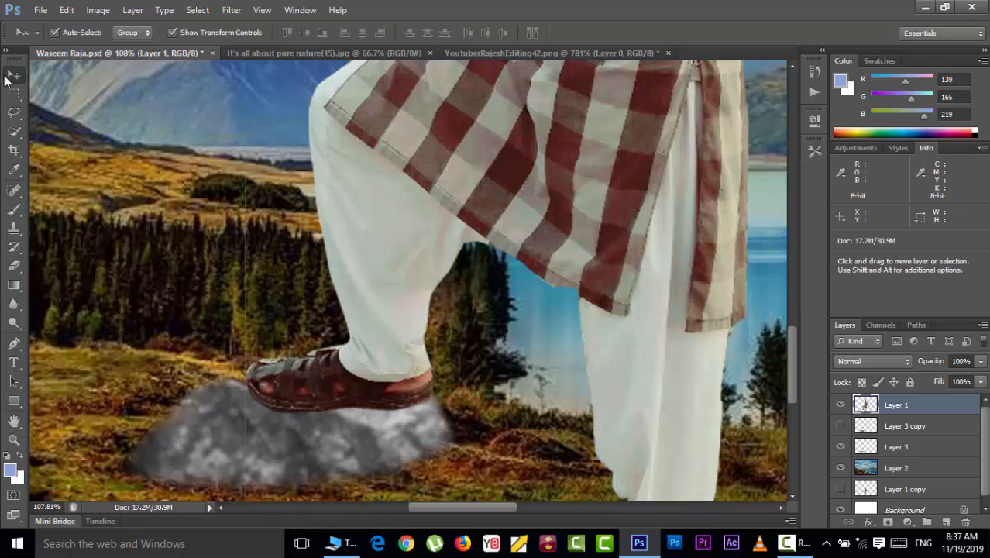
{"action": "left_click", "coordinate": [14, 209]}
{"action": "mouse_move", "coordinate": [247, 410]}
{"action": "left_mouse_down"}
{"action": "mouse_move", "coordinate": [323, 415]}
{"action": "mouse_move", "coordinate": [443, 410]}
{"action": "left_mouse_up"}
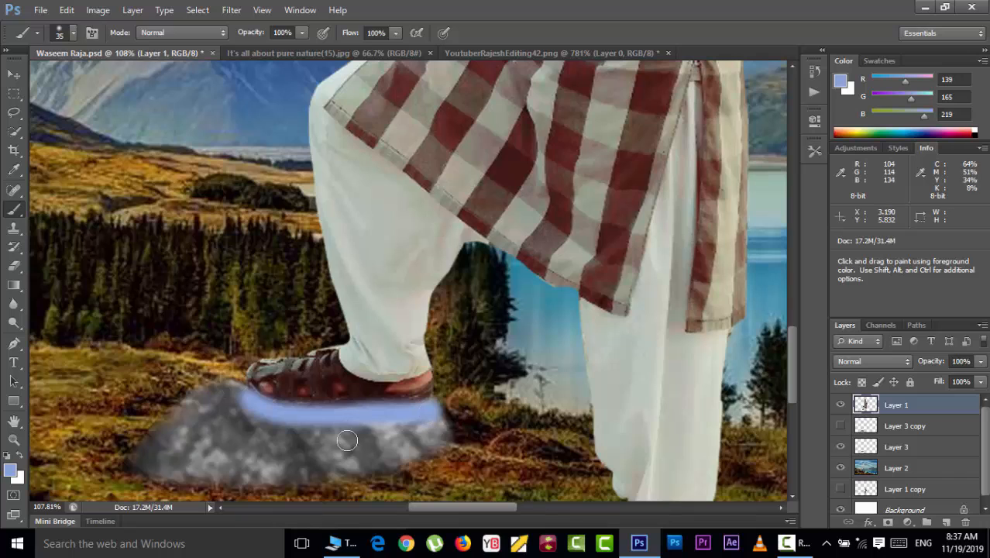
{"action": "key", "text": "ctrl+z"}
Step: Add a new layer and paint a light blue stroke under the raised sandal with a soft 35 px Brush
{"action": "left_click", "coordinate": [947, 523]}
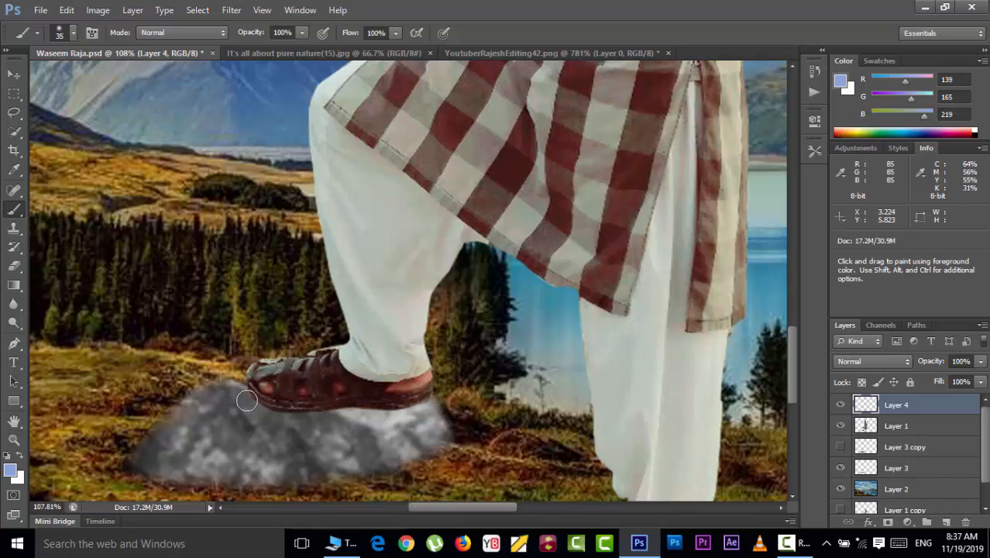
{"action": "mouse_move", "coordinate": [246, 400]}
{"action": "left_mouse_down"}
{"action": "mouse_move", "coordinate": [359, 418]}
{"action": "mouse_move", "coordinate": [436, 411]}
{"action": "left_mouse_up"}
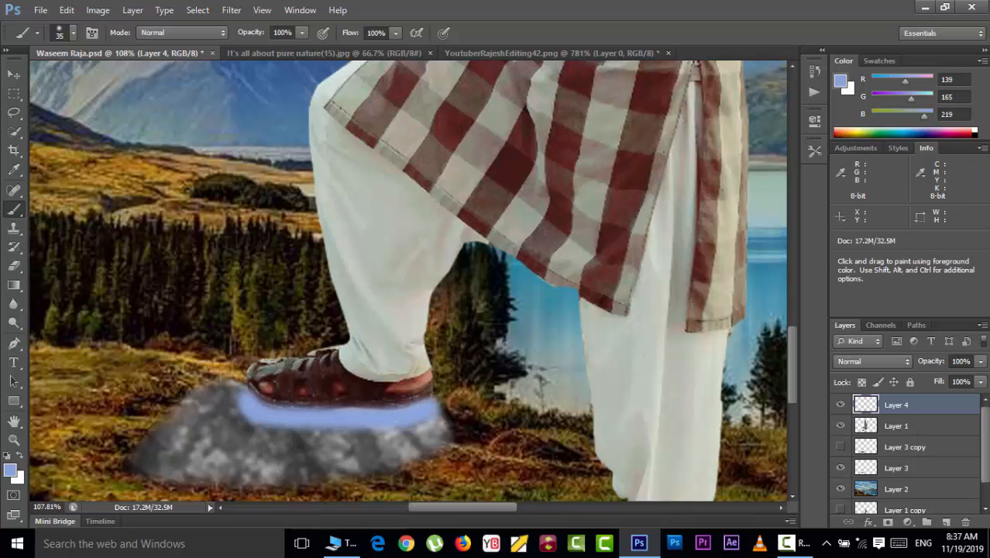
Step: Lower the fill of the painted stroke's layer to 11% and toggle its visibility to compare the effect
{"action": "left_click_drag", "start_coordinate": [949, 398], "coordinate": [914, 400]}
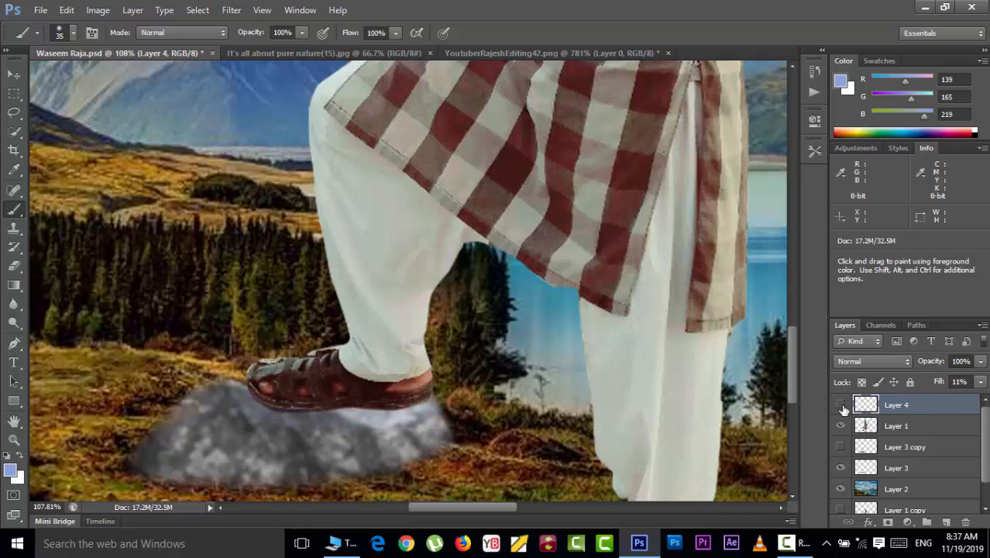
{"action": "left_click", "coordinate": [841, 405]}
{"action": "left_click", "coordinate": [841, 405]}
{"action": "left_click", "coordinate": [841, 405]}
{"action": "left_click", "coordinate": [840, 405]}
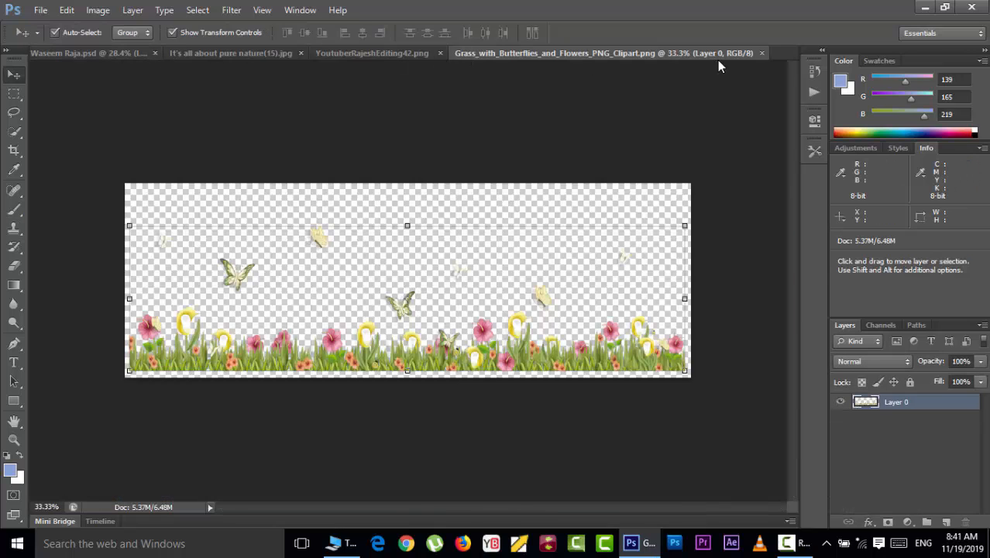
Step: Bring the grass, flowers and butterflies image into the composite and align it with the canvas's lower right corner
{"action": "left_click_drag", "start_coordinate": [523, 361], "coordinate": [304, 375]}
{"action": "left_click_drag", "start_coordinate": [317, 455], "coordinate": [317, 455]}
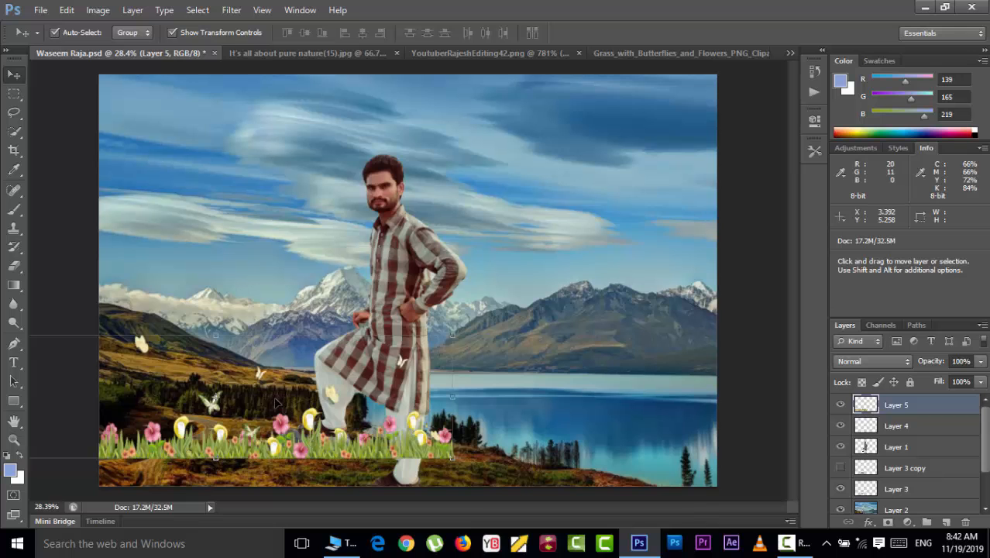
{"action": "left_click_drag", "start_coordinate": [233, 437], "coordinate": [505, 470]}
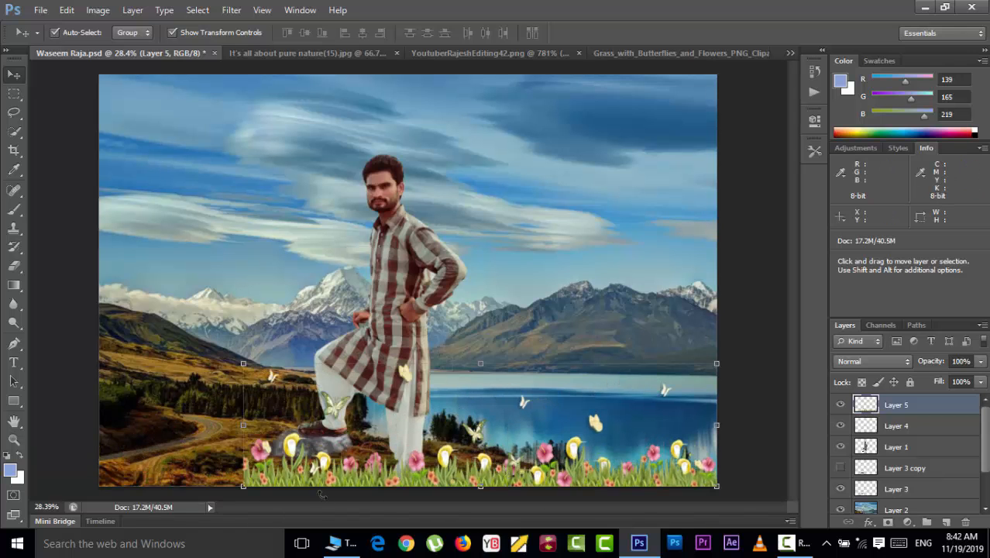
Step: Scale the grass and flowers layer to 133.10% width and 114.19% height so it spans the canvas's lower edge
{"action": "left_click_drag", "start_coordinate": [243, 362], "coordinate": [79, 342]}
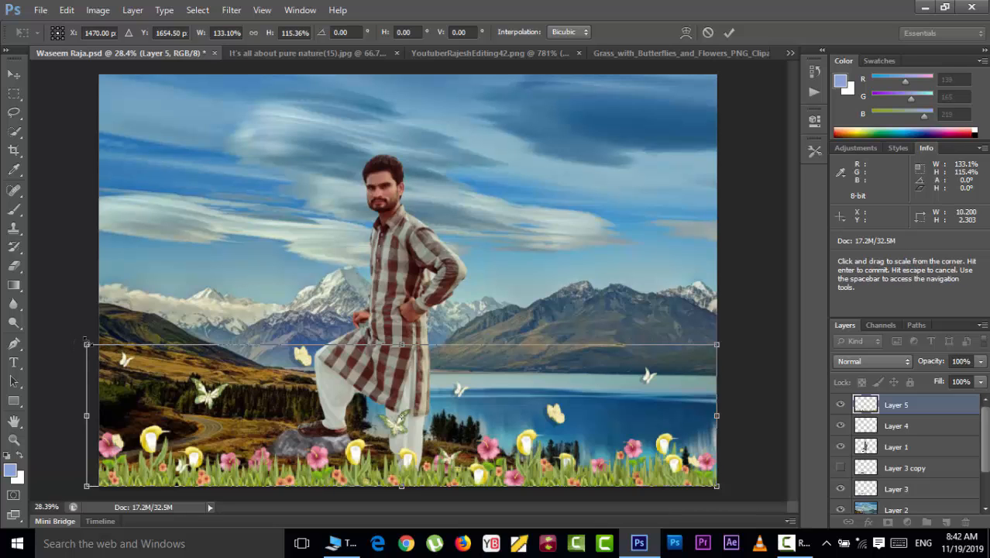
{"action": "mouse_move", "coordinate": [86, 343]}
{"action": "left_mouse_down"}
{"action": "mouse_move", "coordinate": [93, 303]}
{"action": "mouse_move", "coordinate": [93, 350]}
{"action": "left_mouse_up"}
{"action": "left_click_drag", "start_coordinate": [90, 392], "coordinate": [87, 347]}
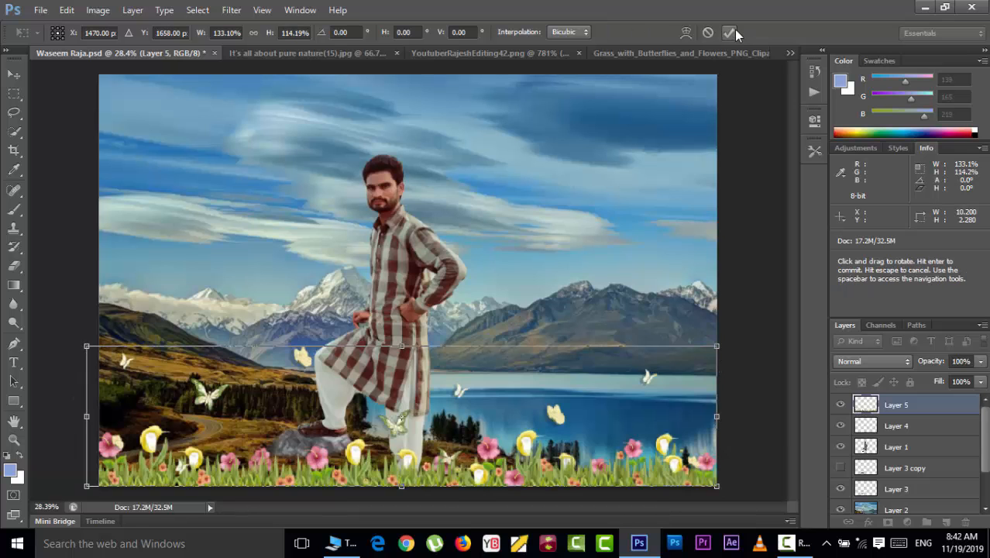
{"action": "left_click", "coordinate": [731, 31]}
Step: Apply Color Balance to the grass and flowers layer with midtone levels -17, +57 and +39
{"action": "left_click", "coordinate": [87, 12]}
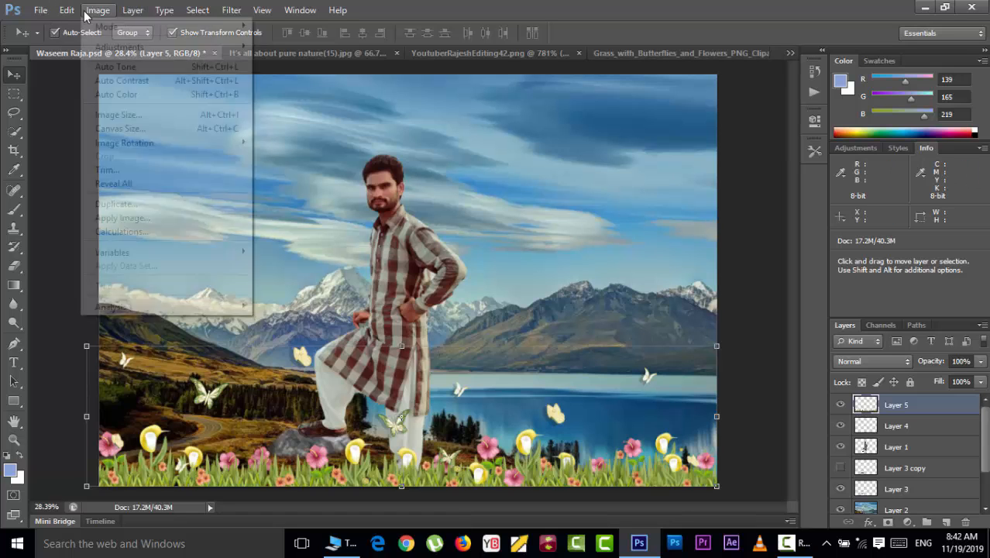
{"action": "mouse_move", "coordinate": [138, 50]}
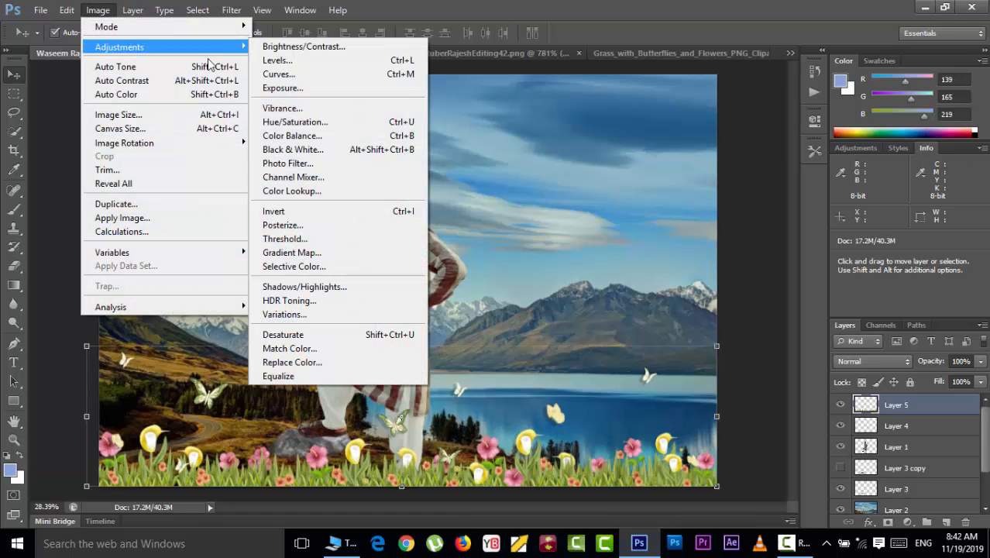
{"action": "left_click", "coordinate": [310, 136]}
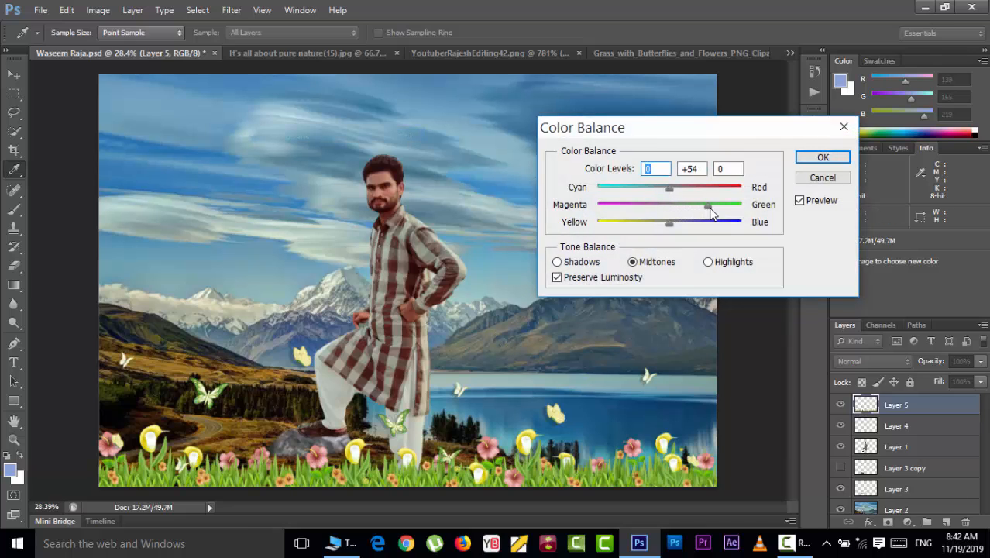
{"action": "left_click_drag", "start_coordinate": [671, 188], "coordinate": [711, 189]}
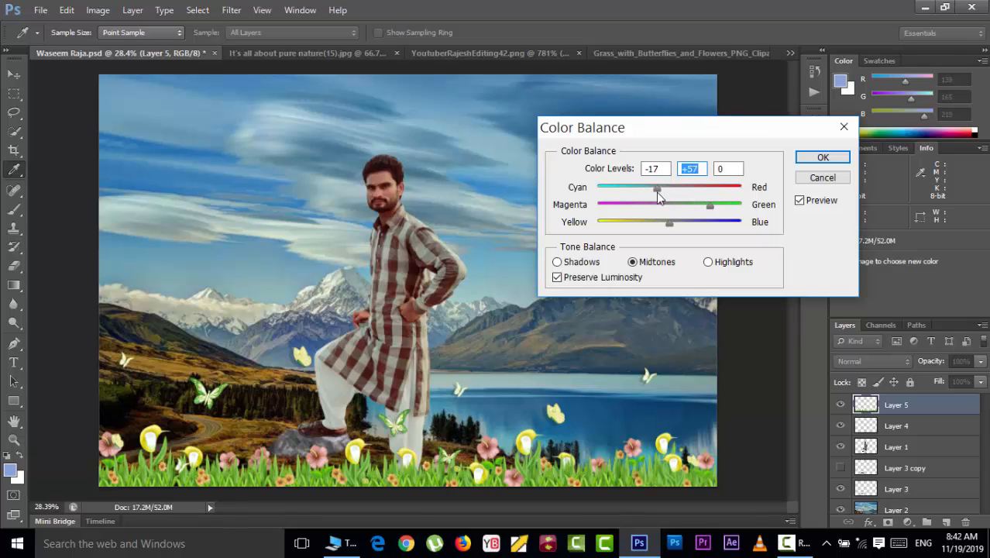
{"action": "left_click_drag", "start_coordinate": [669, 229], "coordinate": [723, 229]}
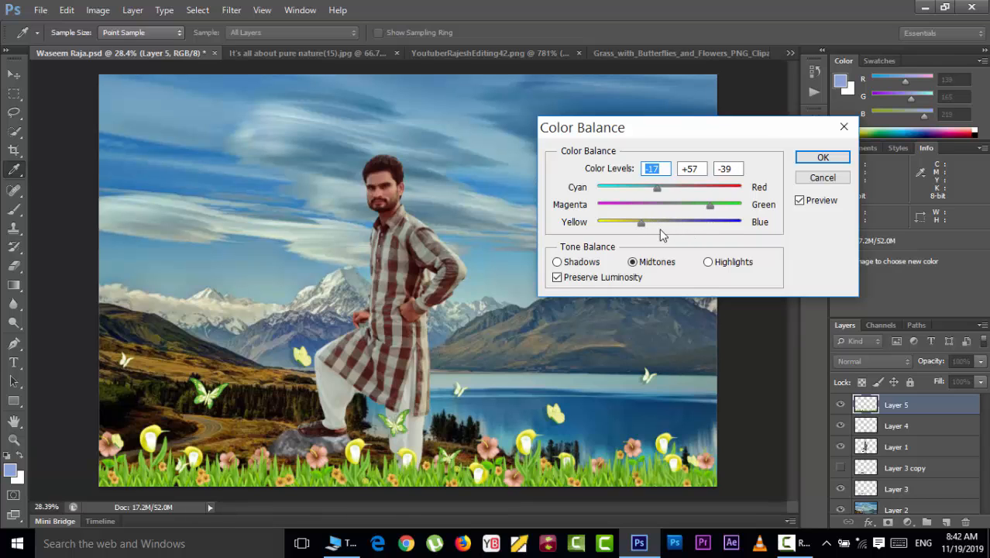
{"action": "left_click_drag", "start_coordinate": [666, 229], "coordinate": [711, 229]}
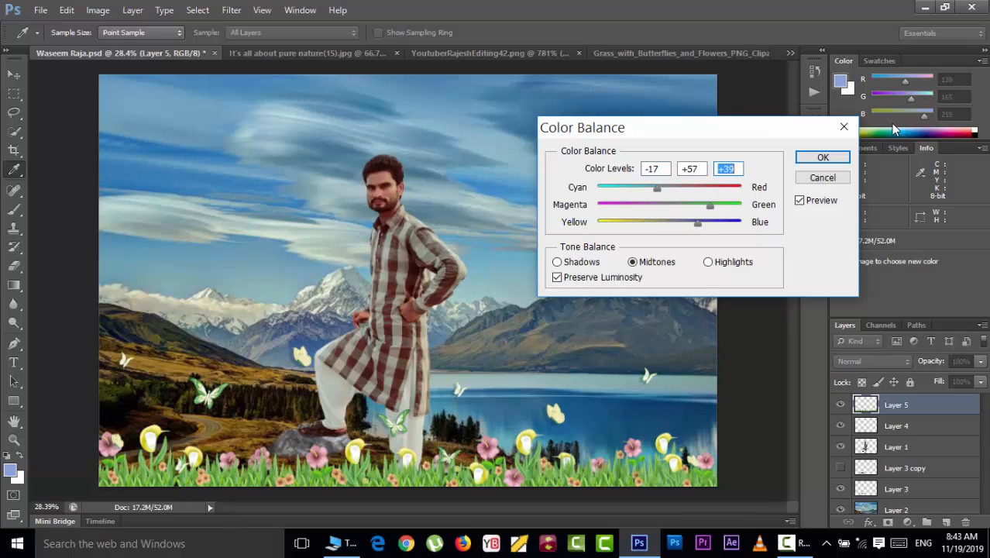
{"action": "left_click", "coordinate": [823, 157]}
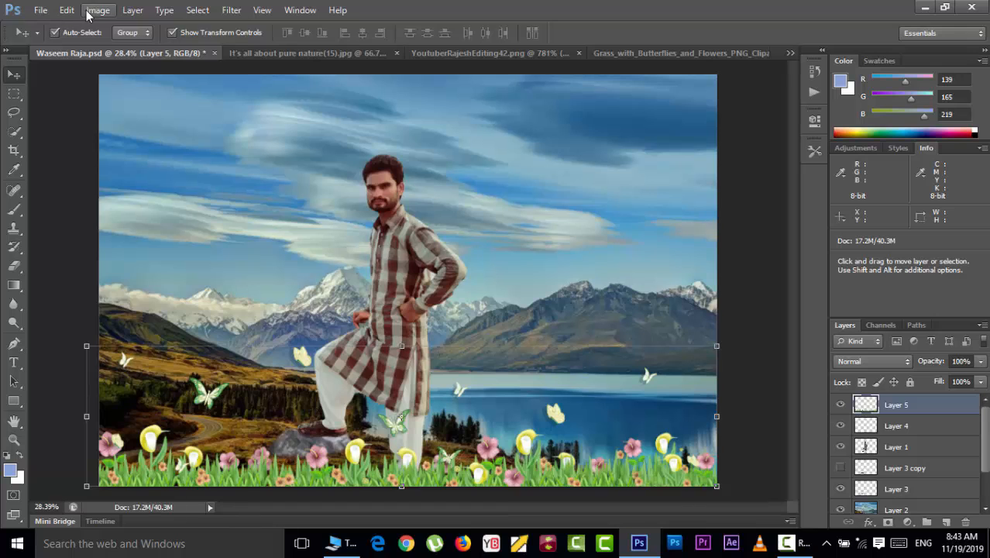
Step: Apply Brightness/Contrast to the grass and flowers layer with brightness -2 and contrast 65
{"action": "left_click", "coordinate": [98, 11]}
{"action": "mouse_move", "coordinate": [124, 47]}
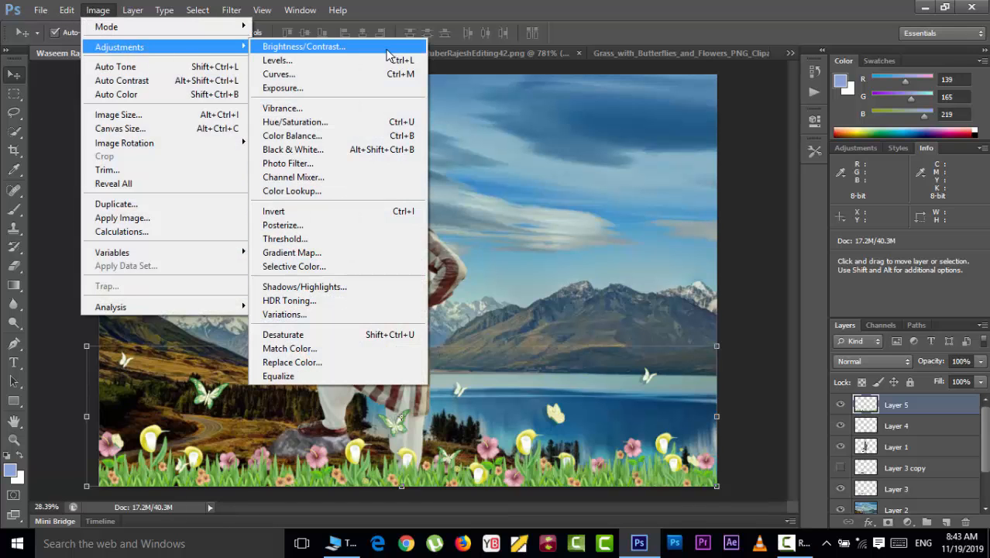
{"action": "left_click", "coordinate": [383, 47]}
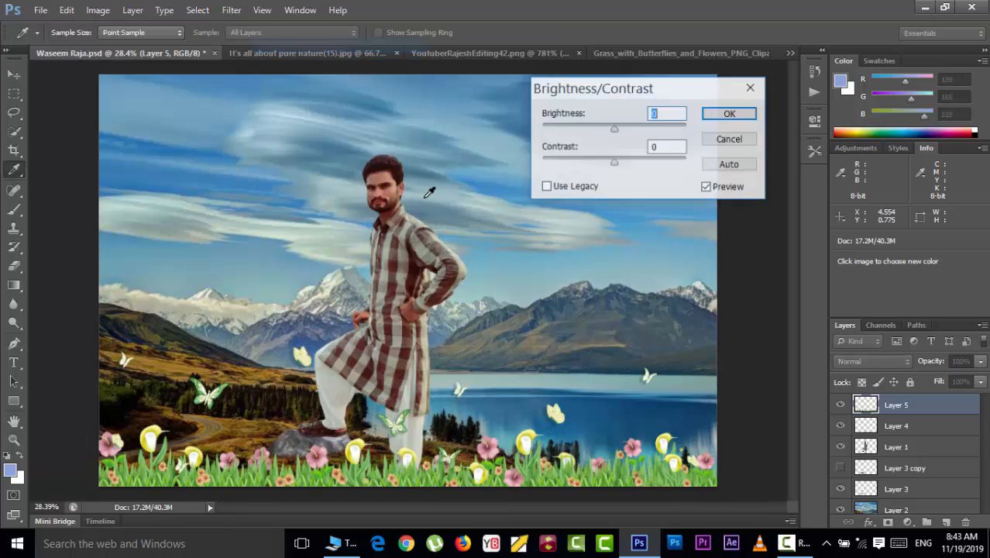
{"action": "left_click_drag", "start_coordinate": [610, 130], "coordinate": [553, 175]}
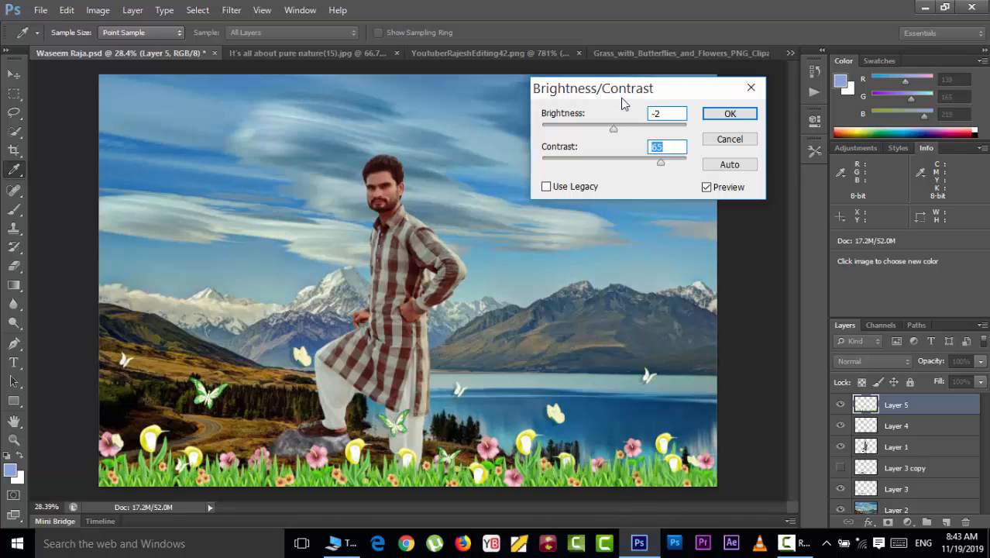
{"action": "left_click", "coordinate": [728, 114]}
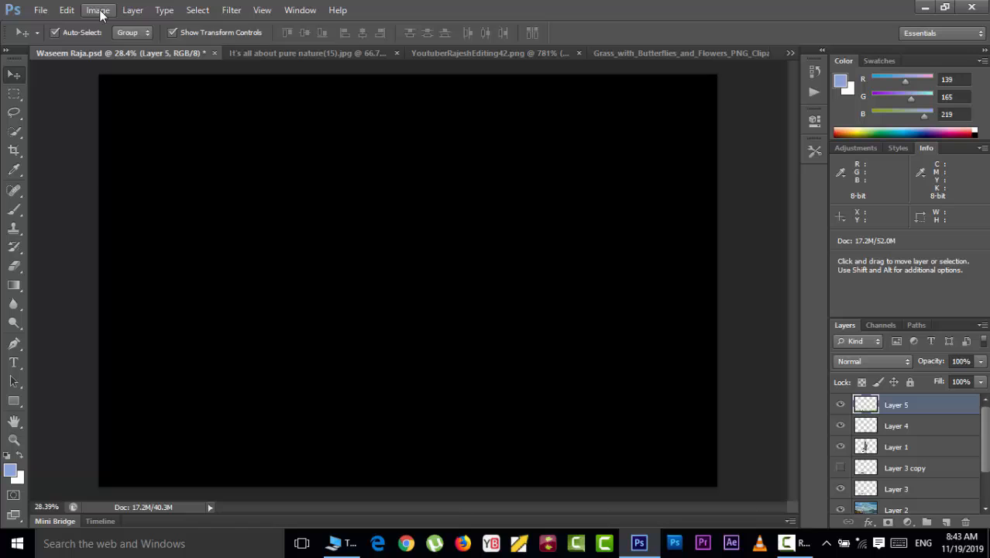
Step: Apply Hue/Saturation to the grass and flowers layer with hue -11, saturation +14 and lightness -8
{"action": "left_click", "coordinate": [99, 10]}
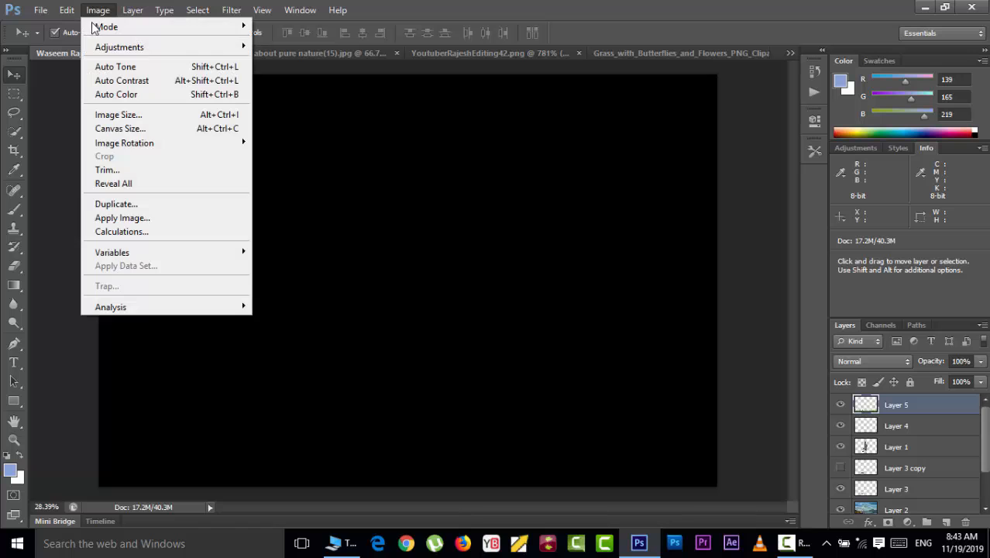
{"action": "mouse_move", "coordinate": [124, 48]}
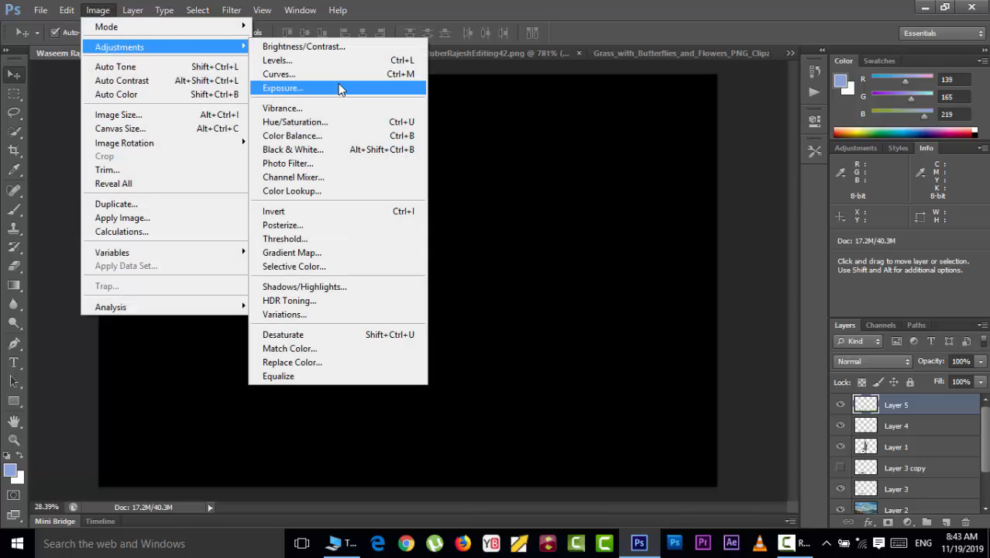
{"action": "left_click", "coordinate": [318, 125]}
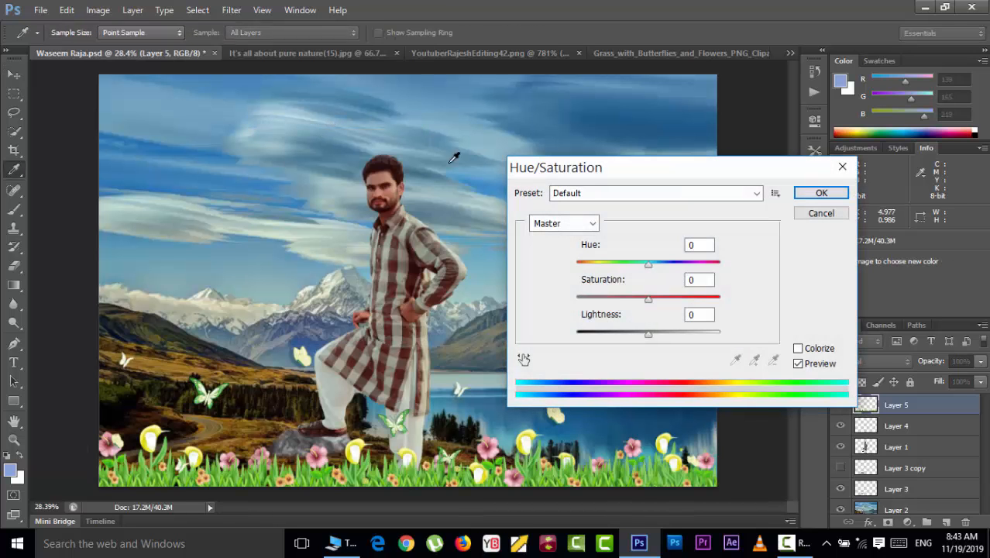
{"action": "left_click_drag", "start_coordinate": [647, 267], "coordinate": [655, 301]}
{"action": "mouse_move", "coordinate": [653, 341]}
{"action": "left_mouse_down"}
{"action": "mouse_move", "coordinate": [700, 334]}
{"action": "mouse_move", "coordinate": [634, 339]}
{"action": "mouse_move", "coordinate": [656, 337]}
{"action": "mouse_move", "coordinate": [643, 337]}
{"action": "left_mouse_up"}
{"action": "left_click_drag", "start_coordinate": [651, 299], "coordinate": [659, 304]}
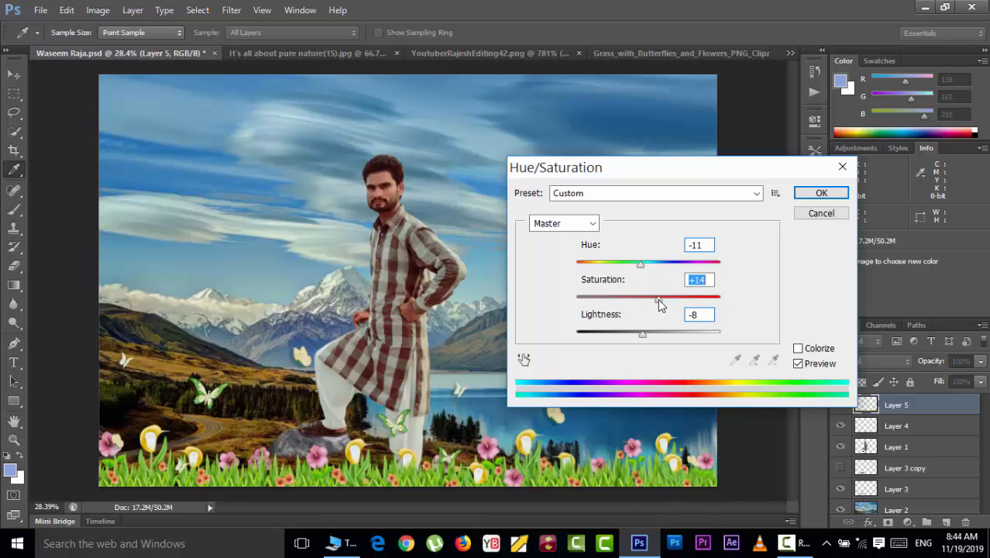
{"action": "left_click", "coordinate": [808, 192]}
Step: Open the helicopter_PNG5303 image and close the grass, butterflies and flowers image
{"action": "key", "text": "ctrl+o"}
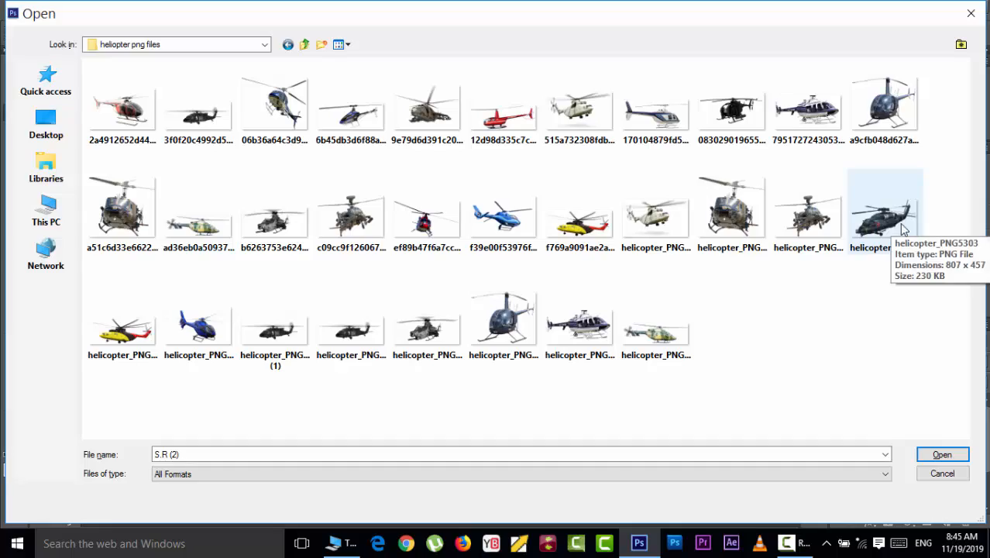
{"action": "double_click", "coordinate": [903, 230]}
{"action": "key", "text": "v"}
{"action": "left_click_drag", "start_coordinate": [336, 322], "coordinate": [383, 51]}
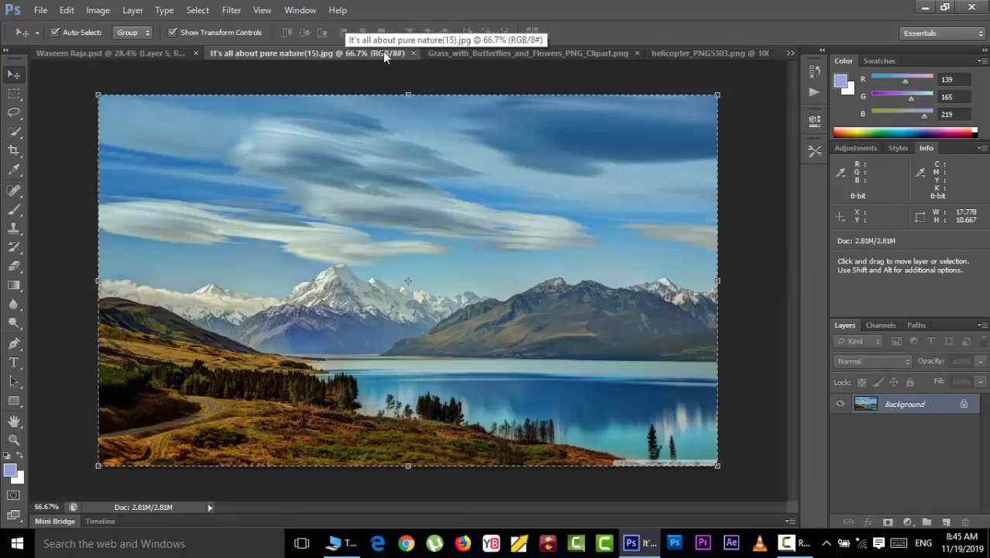
{"action": "left_click", "coordinate": [542, 54]}
{"action": "left_click", "coordinate": [638, 52]}
{"action": "left_click", "coordinate": [589, 54]}
Step: Bring the helicopter into the composite, scale it to 43.39% width and 43.36% height, and place it in the sky left of the man
{"action": "left_click_drag", "start_coordinate": [325, 322], "coordinate": [559, 218]}
{"action": "left_click_drag", "start_coordinate": [467, 167], "coordinate": [561, 218]}
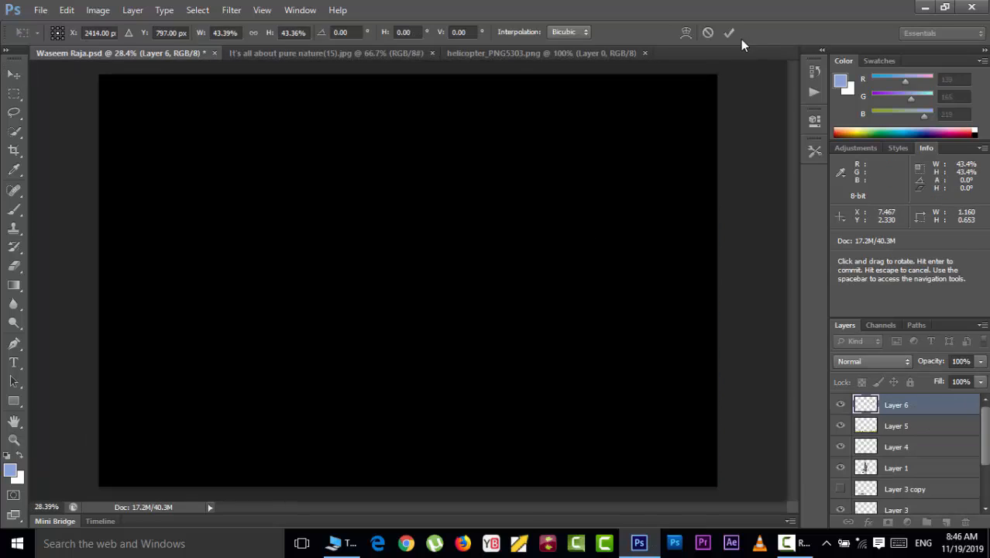
{"action": "left_click", "coordinate": [729, 33]}
{"action": "left_click_drag", "start_coordinate": [618, 249], "coordinate": [241, 182]}
{"action": "left_click", "coordinate": [294, 192]}
{"action": "left_click", "coordinate": [356, 161]}
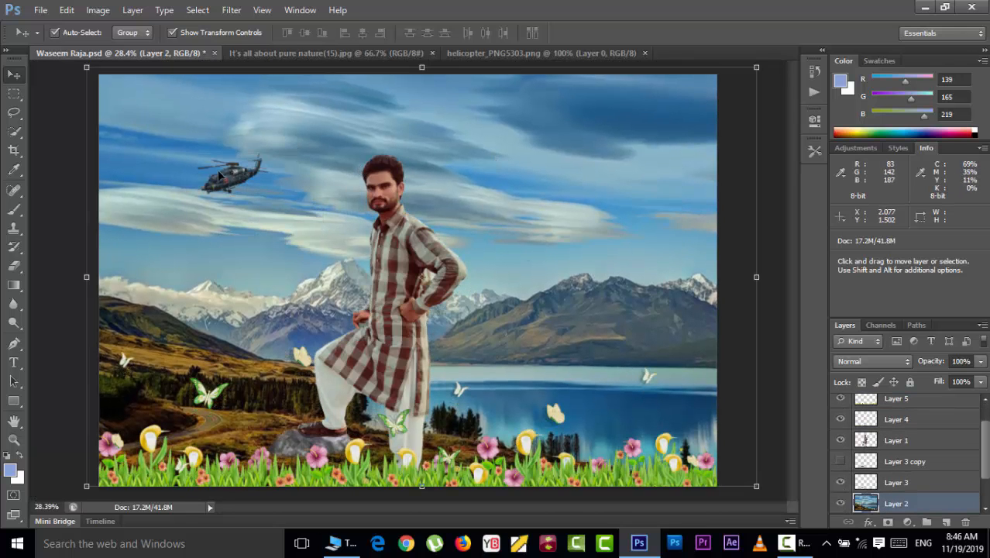
{"action": "key", "text": "ctrl+j"}
{"action": "key", "text": "ctrl+j"}
{"action": "key", "text": "ctrl+j"}
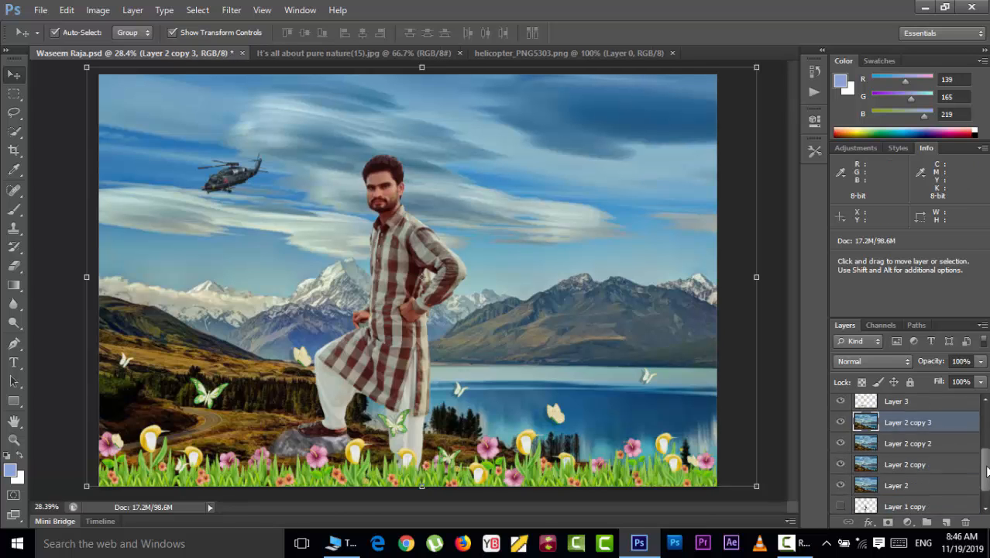
{"action": "left_click", "coordinate": [963, 520]}
{"action": "key", "text": "Return"}
{"action": "left_click", "coordinate": [966, 522]}
{"action": "left_click", "coordinate": [966, 522]}
Step: Duplicate the helicopter layer three times
{"action": "left_click_drag", "start_coordinate": [985, 481], "coordinate": [984, 440]}
{"action": "left_click", "coordinate": [899, 408]}
{"action": "key", "text": "ctrl+j"}
{"action": "key", "text": "ctrl+j"}
{"action": "key", "text": "ctrl+j"}
Step: Place one helicopter copy above and one below the original in the sky left of the man
{"action": "left_click_drag", "start_coordinate": [225, 182], "coordinate": [519, 268]}
{"action": "left_click_drag", "start_coordinate": [231, 184], "coordinate": [587, 127]}
{"action": "left_click_drag", "start_coordinate": [543, 267], "coordinate": [221, 265]}
{"action": "left_click_drag", "start_coordinate": [607, 114], "coordinate": [312, 105]}
{"action": "left_click", "coordinate": [468, 145]}
Step: Apply Brightness/Contrast to the man's layer with brightness 59 and contrast 21
{"action": "left_click_drag", "start_coordinate": [984, 463], "coordinate": [985, 424]}
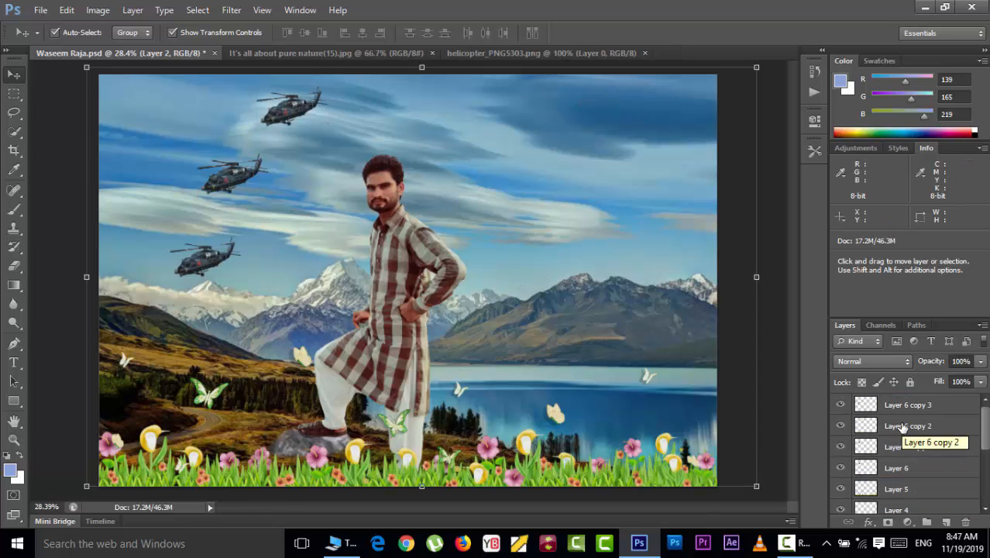
{"action": "scroll", "coordinate": [891, 442], "scroll_direction": "down", "scroll_amount": 3}
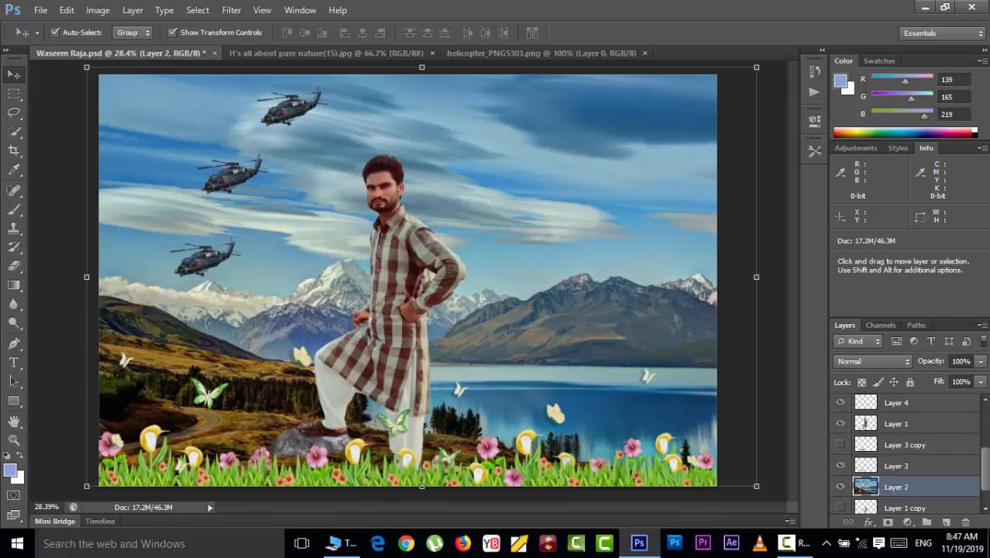
{"action": "left_click", "coordinate": [896, 424]}
{"action": "left_click", "coordinate": [66, 10]}
{"action": "mouse_move", "coordinate": [98, 11]}
{"action": "mouse_move", "coordinate": [130, 47]}
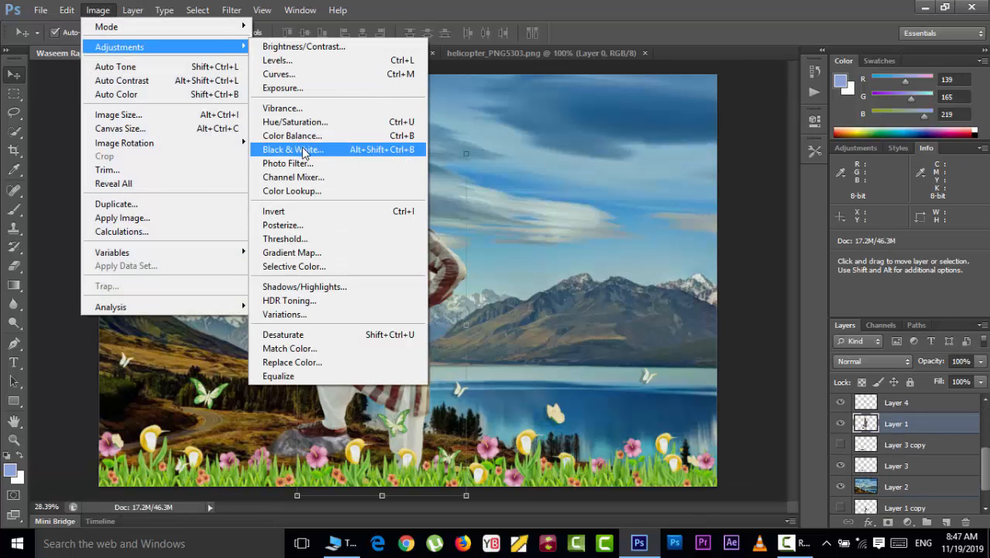
{"action": "left_click", "coordinate": [304, 47]}
{"action": "left_click_drag", "start_coordinate": [614, 125], "coordinate": [642, 130]}
{"action": "left_click_drag", "start_coordinate": [614, 162], "coordinate": [630, 166]}
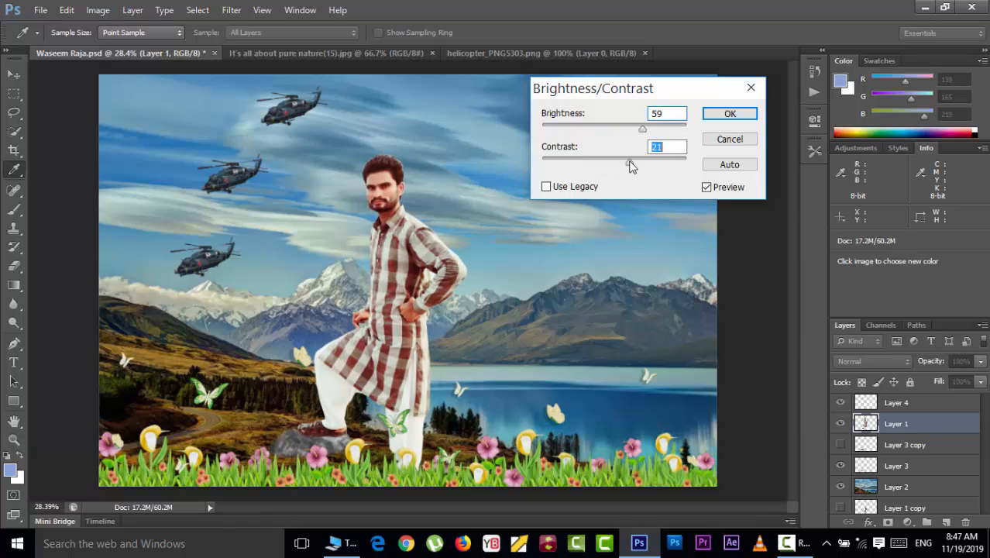
{"action": "left_click", "coordinate": [730, 113]}
Step: Apply Color Balance to the man's layer with midtone levels -31, -17 and 0
{"action": "key", "text": "v"}
{"action": "left_click", "coordinate": [98, 10]}
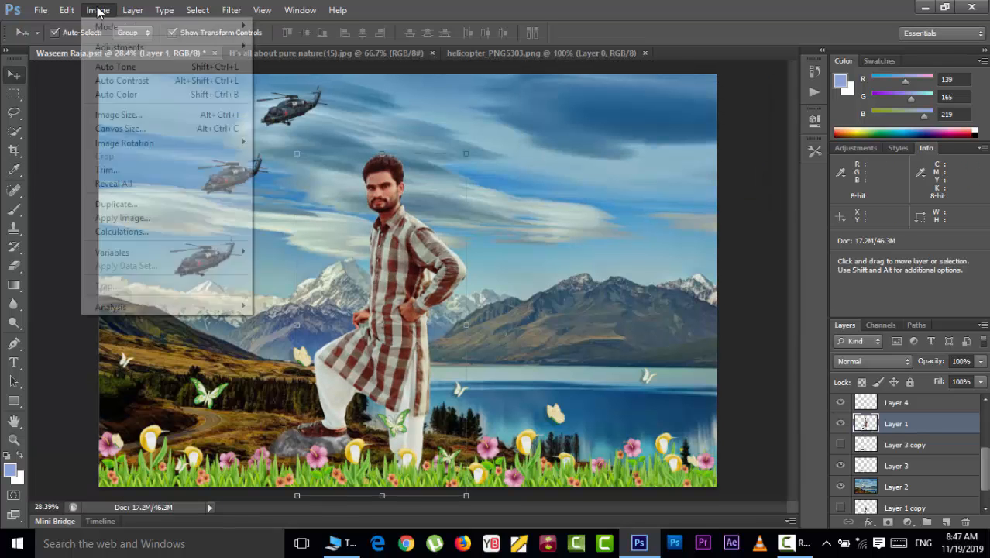
{"action": "mouse_move", "coordinate": [119, 47]}
{"action": "left_click", "coordinate": [365, 135]}
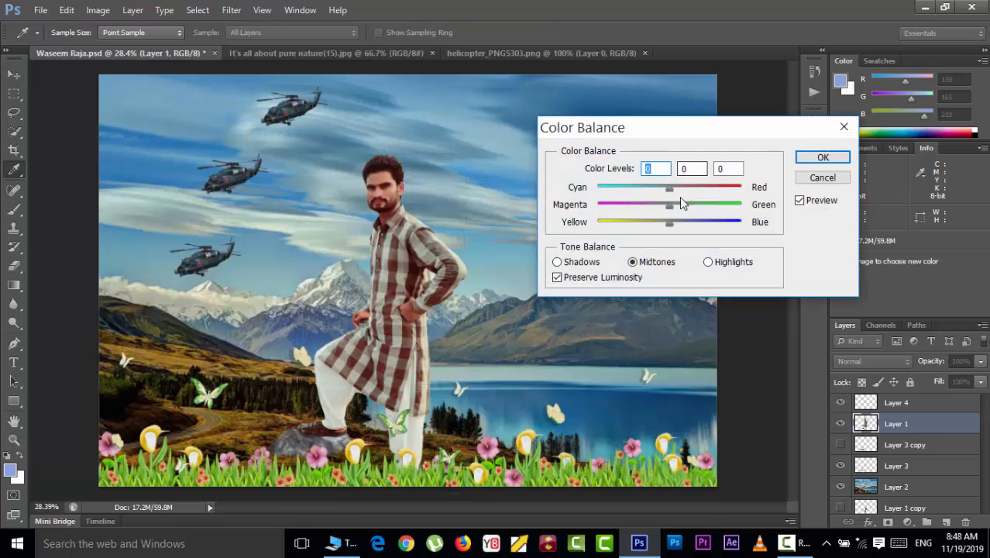
{"action": "left_click_drag", "start_coordinate": [669, 189], "coordinate": [656, 206]}
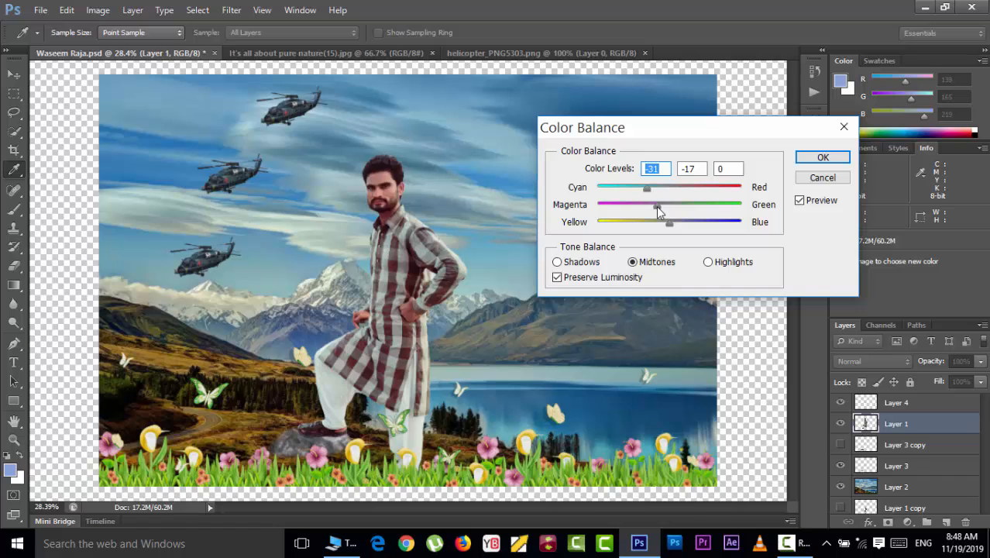
{"action": "key", "text": "Tab"}
{"action": "key", "text": "Tab"}
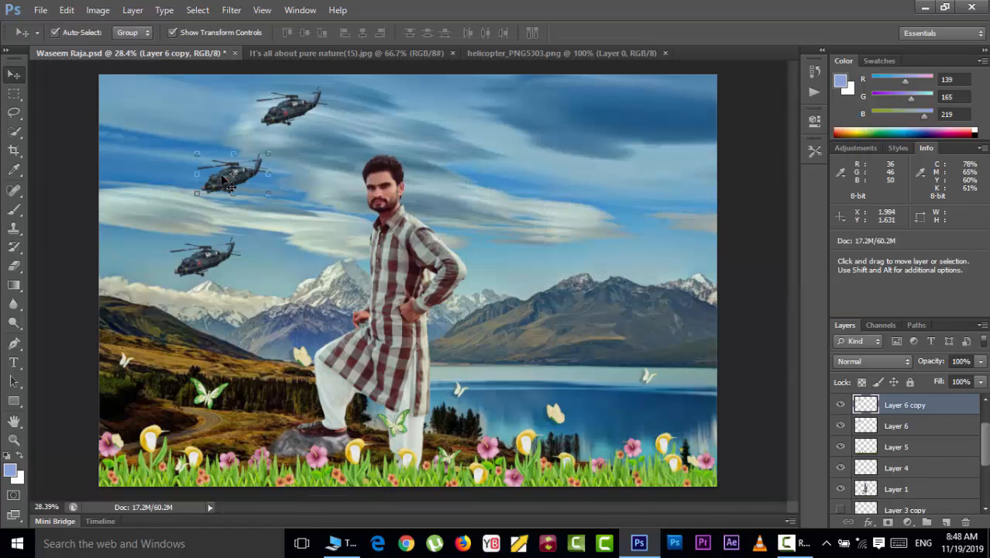
Step: Move one of the overlapping middle helicopters into the sky right of the man and the other beside his face
{"action": "left_click_drag", "start_coordinate": [221, 177], "coordinate": [305, 190]}
{"action": "left_click_drag", "start_coordinate": [301, 241], "coordinate": [363, 201]}
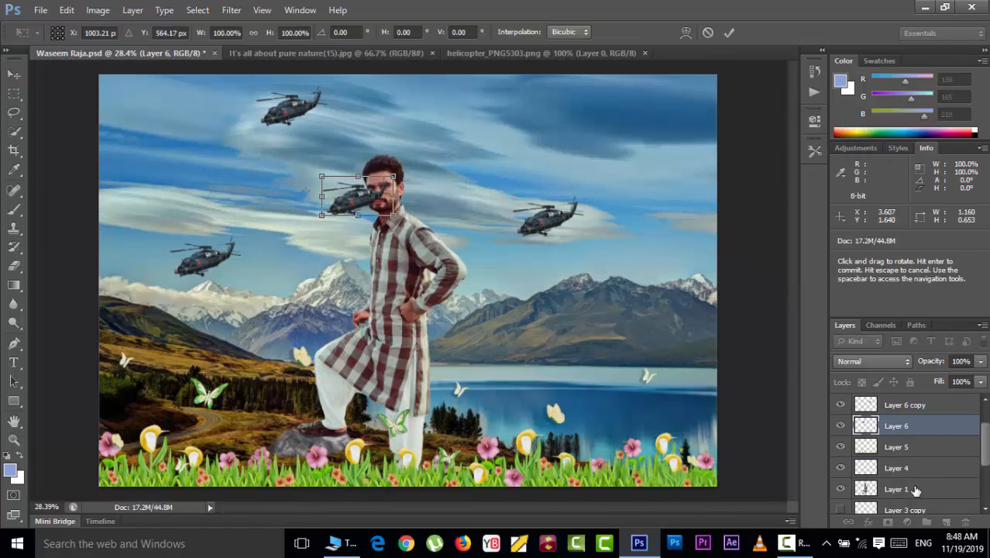
{"action": "key", "text": "Return"}
Step: Reorder the man's layer above Layer 6 and shift that helicopter slightly upward behind his head
{"action": "left_click_drag", "start_coordinate": [894, 488], "coordinate": [901, 419]}
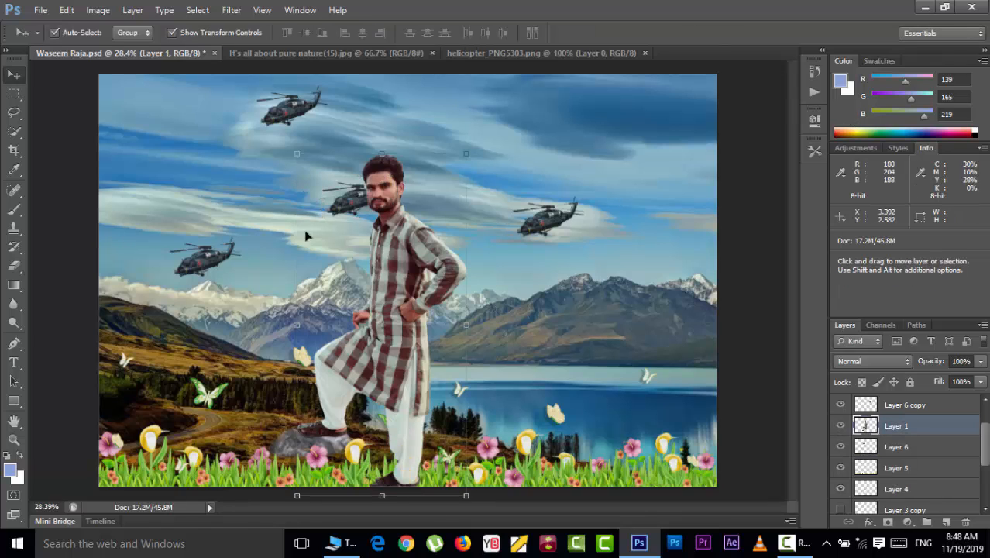
{"action": "left_click_drag", "start_coordinate": [351, 203], "coordinate": [350, 179]}
{"action": "left_click", "coordinate": [472, 243]}
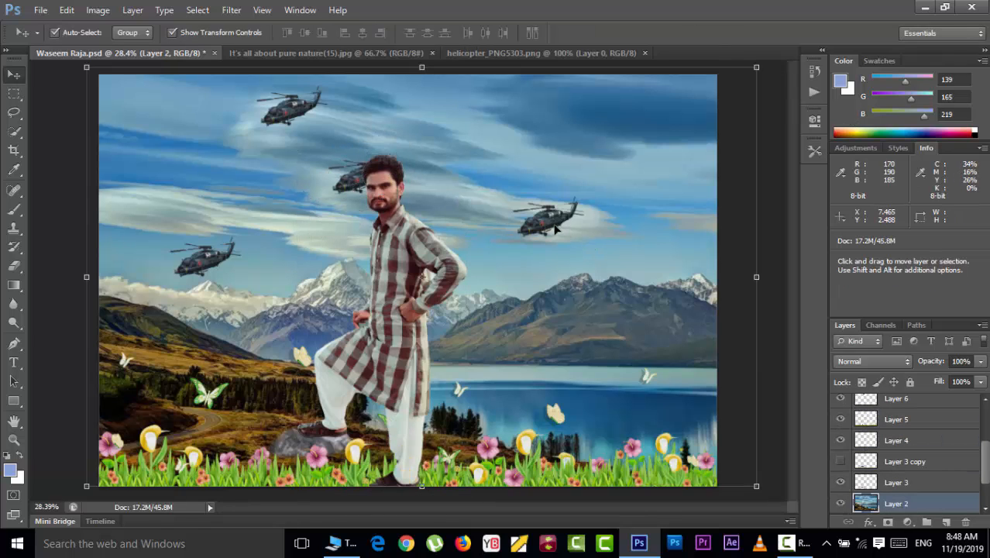
Step: Reorder the grass and flowers layer above the man's layer so it covers his feet
{"action": "scroll", "coordinate": [883, 453], "scroll_direction": "down", "scroll_amount": 1}
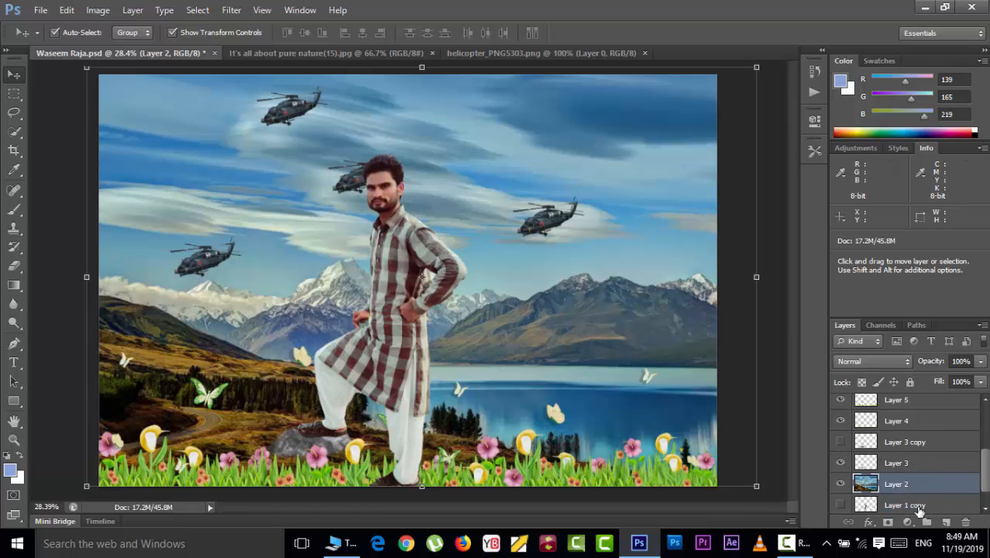
{"action": "scroll", "coordinate": [888, 482], "scroll_direction": "up", "scroll_amount": 1}
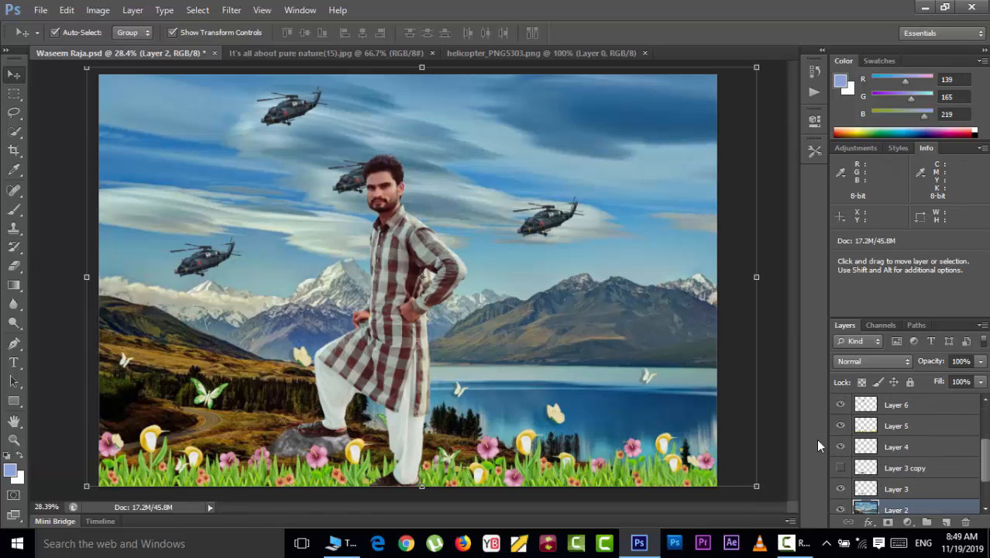
{"action": "left_click", "coordinate": [841, 426]}
{"action": "left_click", "coordinate": [842, 426]}
{"action": "mouse_move", "coordinate": [891, 427]}
{"action": "left_mouse_down"}
{"action": "mouse_move", "coordinate": [895, 381]}
{"action": "mouse_move", "coordinate": [895, 436]}
{"action": "left_mouse_up"}
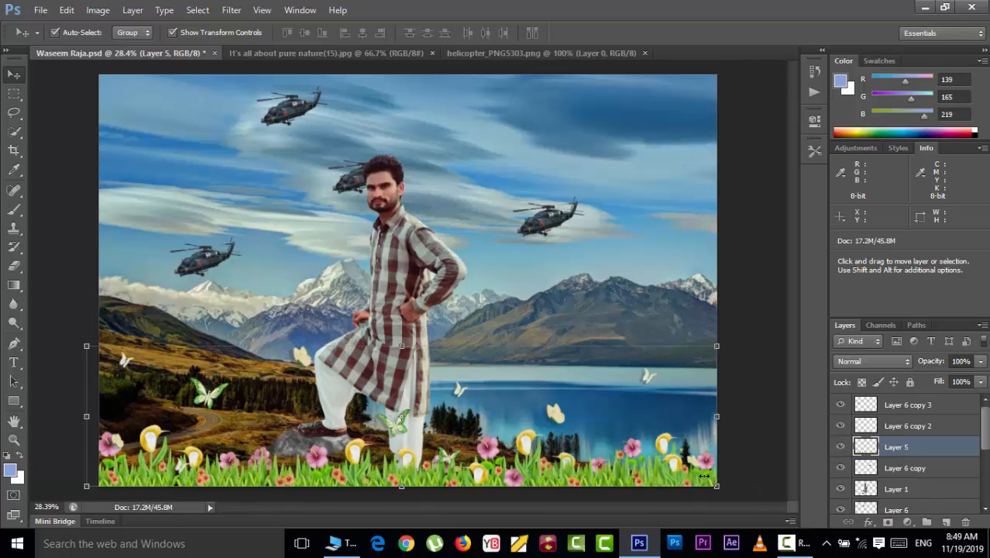
{"action": "left_click", "coordinate": [746, 168]}
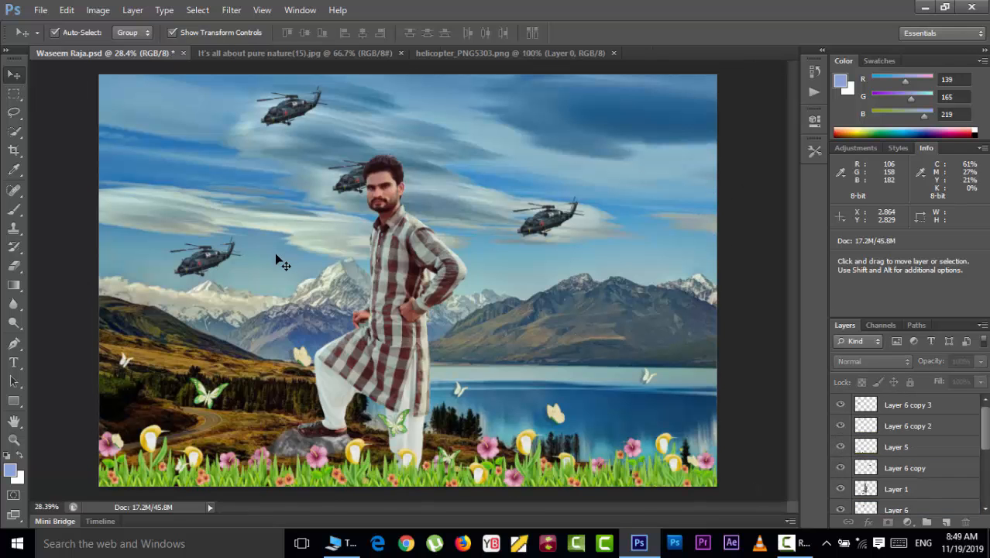
Step: Export the finished composite for the web as an optimized image, with the Desktop as the save location
{"action": "left_click", "coordinate": [451, 157]}
{"action": "scroll", "coordinate": [391, 223], "scroll_direction": "up", "scroll_amount": 7}
{"action": "scroll", "coordinate": [392, 223], "scroll_direction": "down", "scroll_amount": 8}
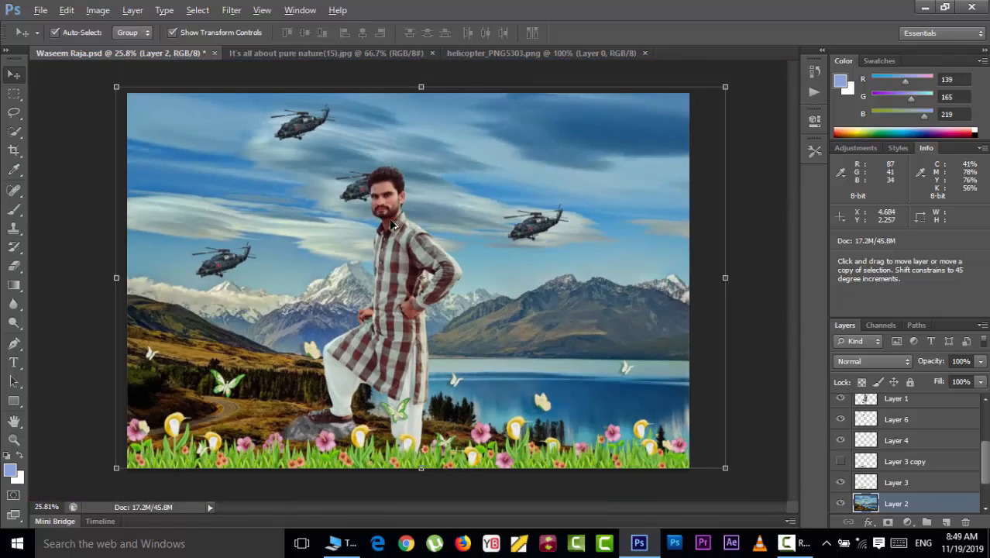
{"action": "left_click", "coordinate": [48, 11]}
{"action": "left_click", "coordinate": [71, 212]}
{"action": "key", "text": "Return"}
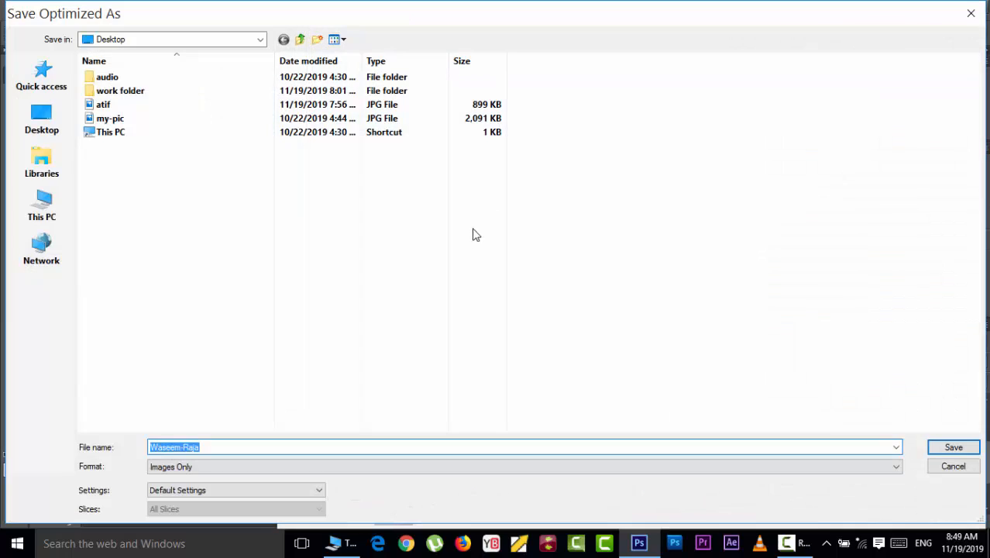